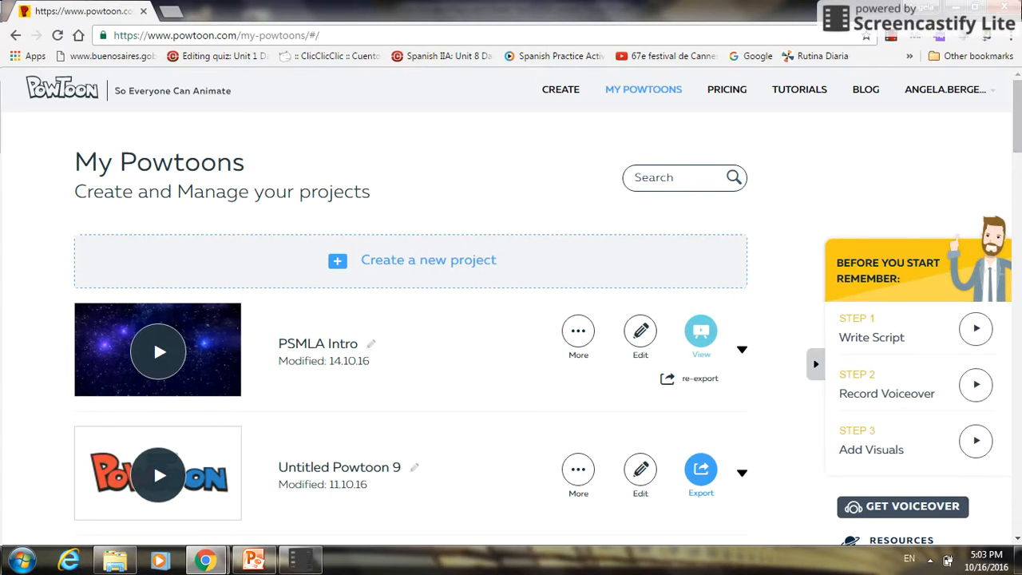
- Create a new Powtoon from the blank Start From Scratch template and open it for editing
{"action": "scroll", "coordinate": [1019, 114], "scroll_direction": "down", "scroll_amount": 1}
{"action": "scroll", "coordinate": [1019, 115], "scroll_direction": "up", "scroll_amount": 1}
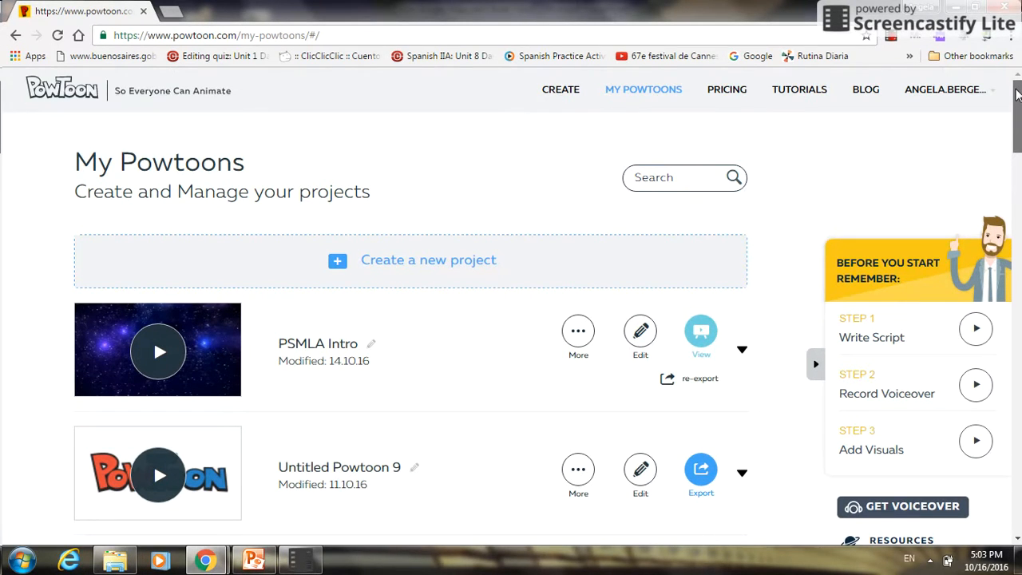
{"action": "left_click_drag", "start_coordinate": [324, 35], "coordinate": [235, 35]}
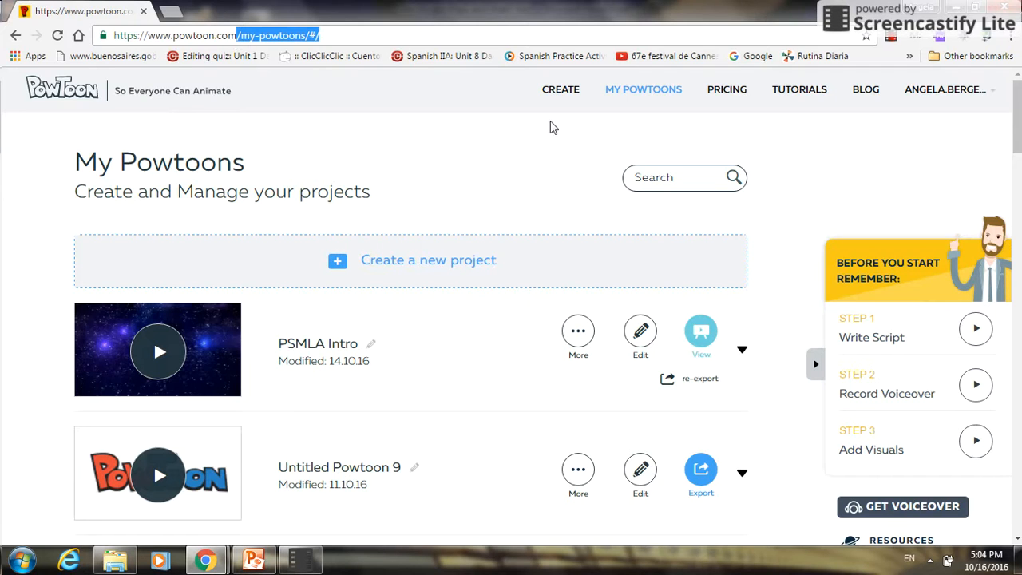
{"action": "left_click", "coordinate": [561, 94]}
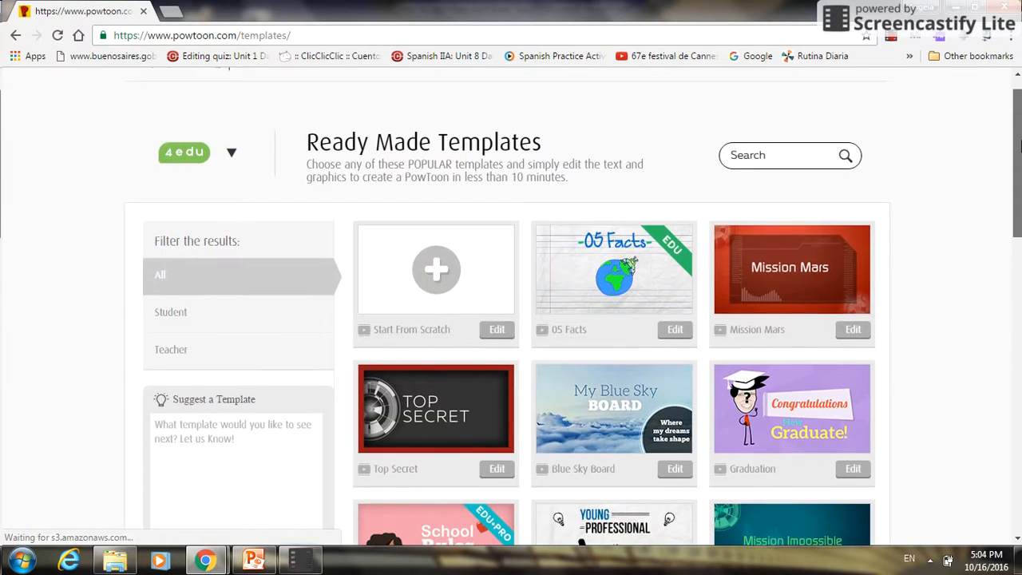
{"action": "left_click_drag", "start_coordinate": [1016, 136], "coordinate": [989, 157]}
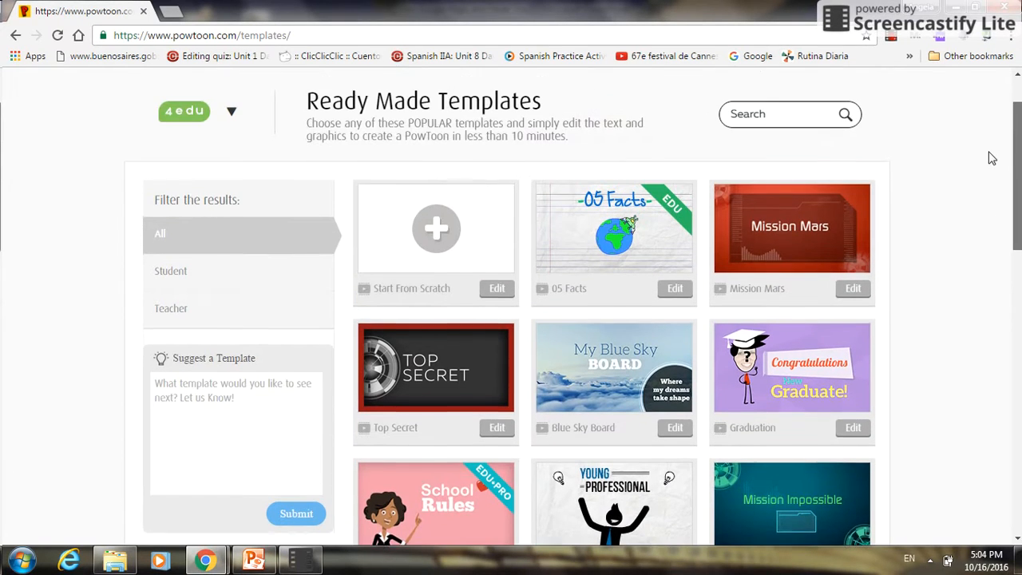
{"action": "left_click", "coordinate": [436, 252]}
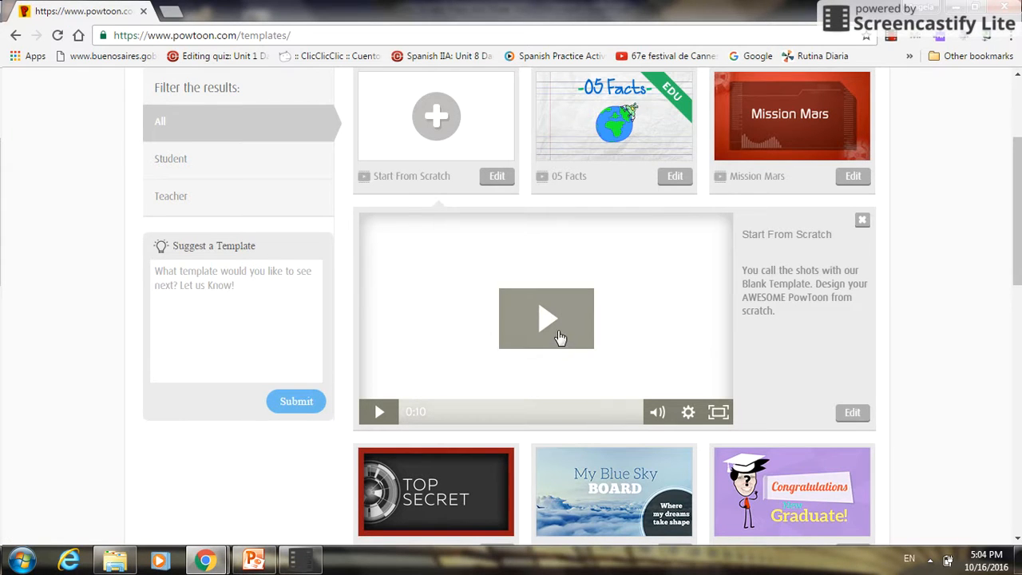
{"action": "left_click", "coordinate": [851, 413]}
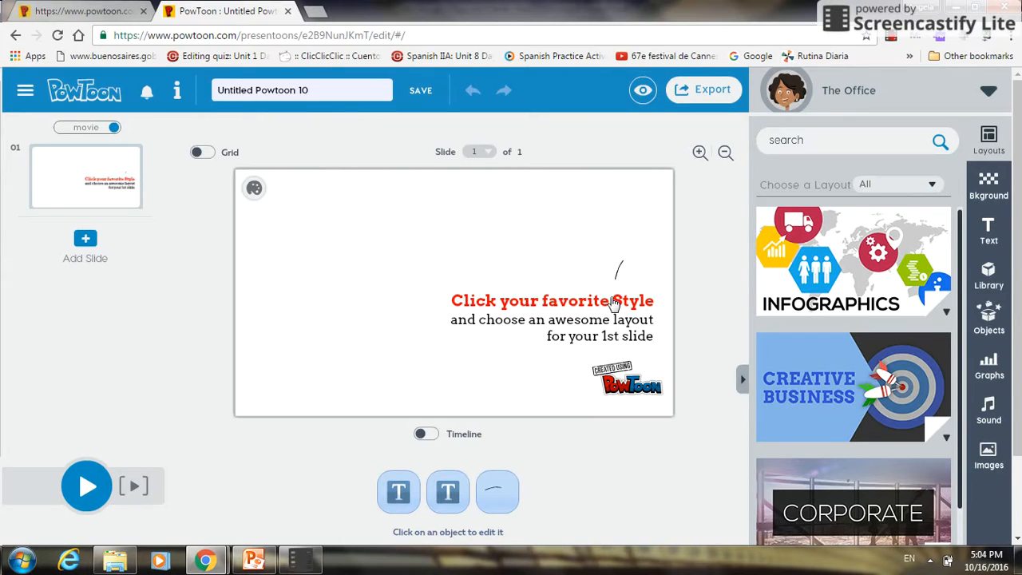
- Delete the red headline, the layout hint text and the curved arrow from the first slide
{"action": "left_click", "coordinate": [613, 303]}
{"action": "key", "text": "Delete"}
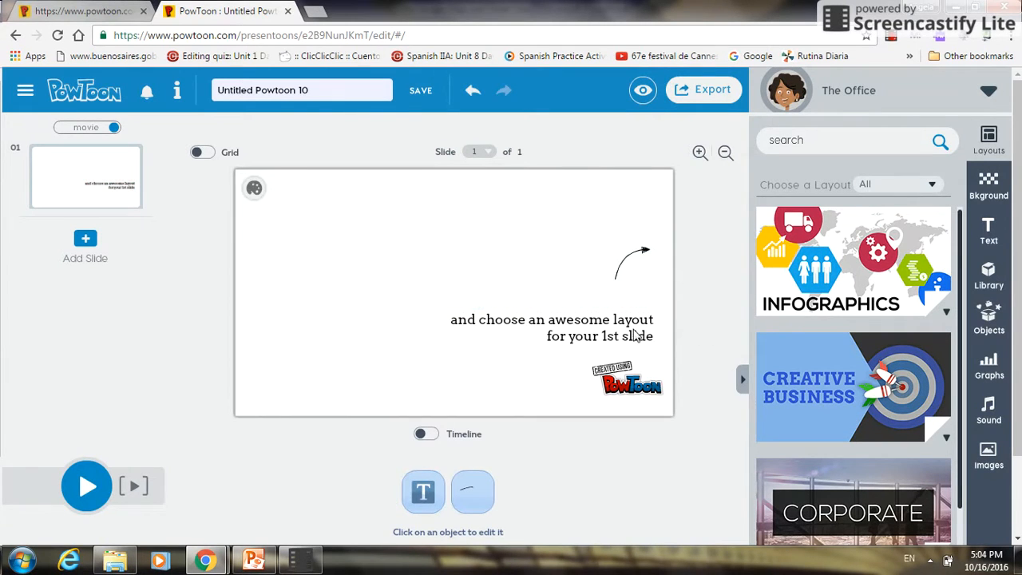
{"action": "left_click", "coordinate": [633, 335]}
{"action": "key", "text": "Delete"}
{"action": "left_click", "coordinate": [639, 267]}
{"action": "key", "text": "Delete"}
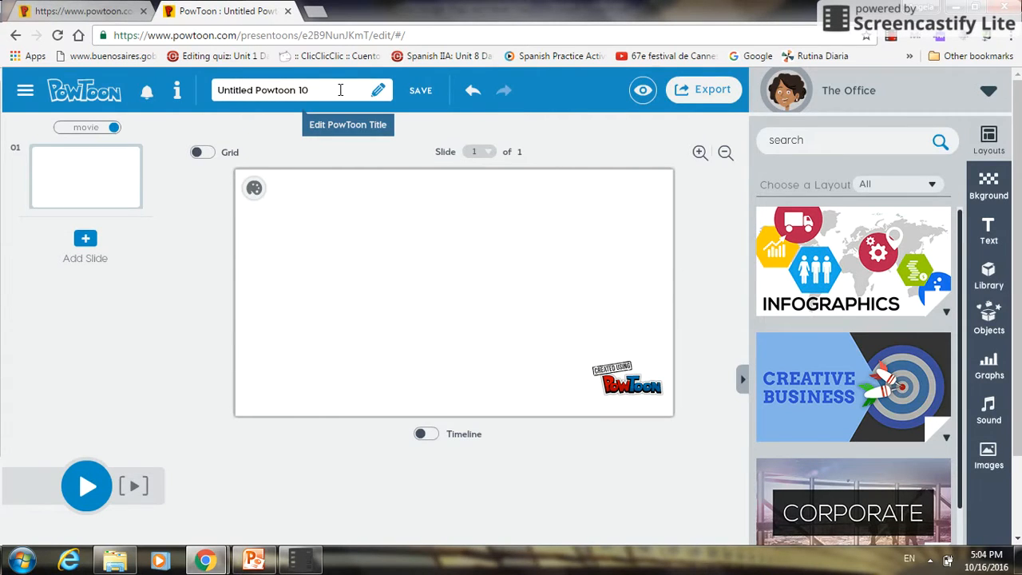
{"action": "left_click", "coordinate": [340, 90]}
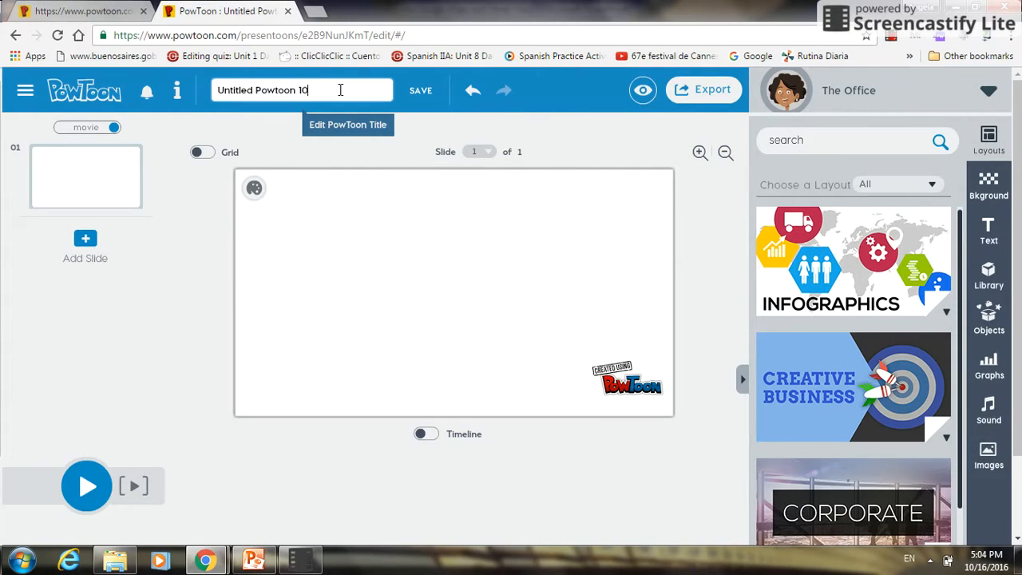
{"action": "left_click", "coordinate": [427, 232]}
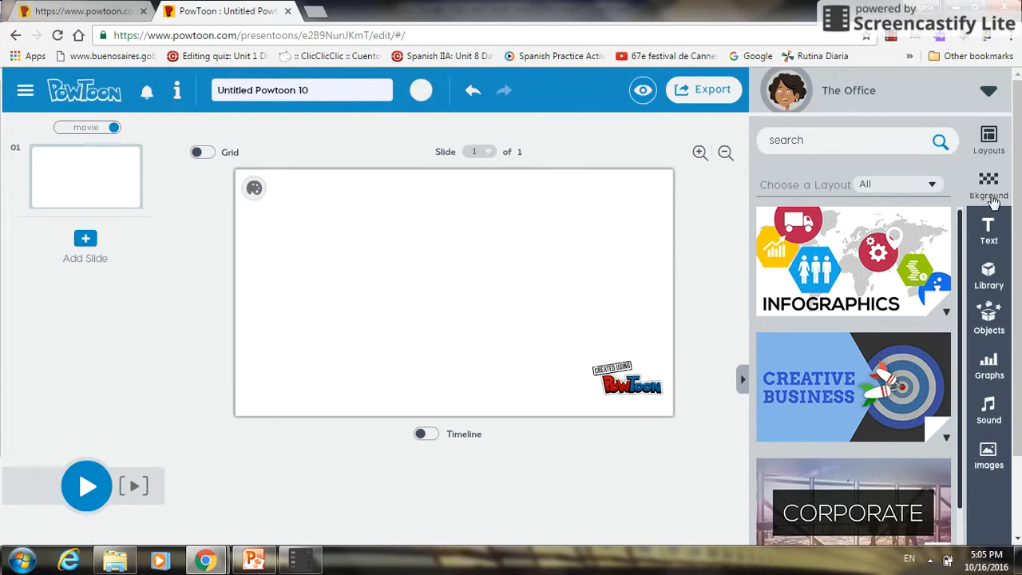
- Apply the classroom style background with the green chalkboard to the slide and browse the other background categories
{"action": "left_click", "coordinate": [992, 200]}
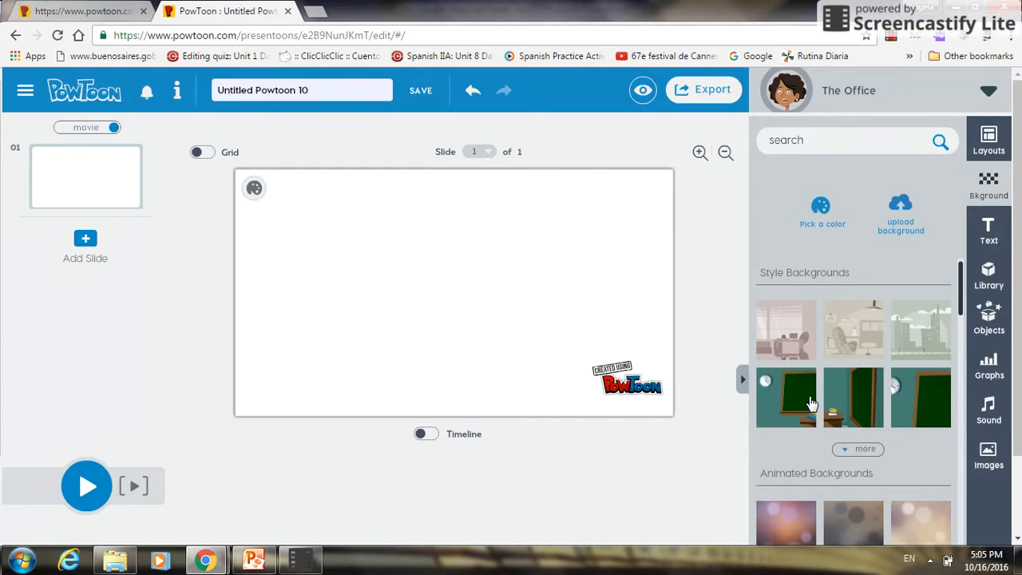
{"action": "left_click", "coordinate": [811, 404]}
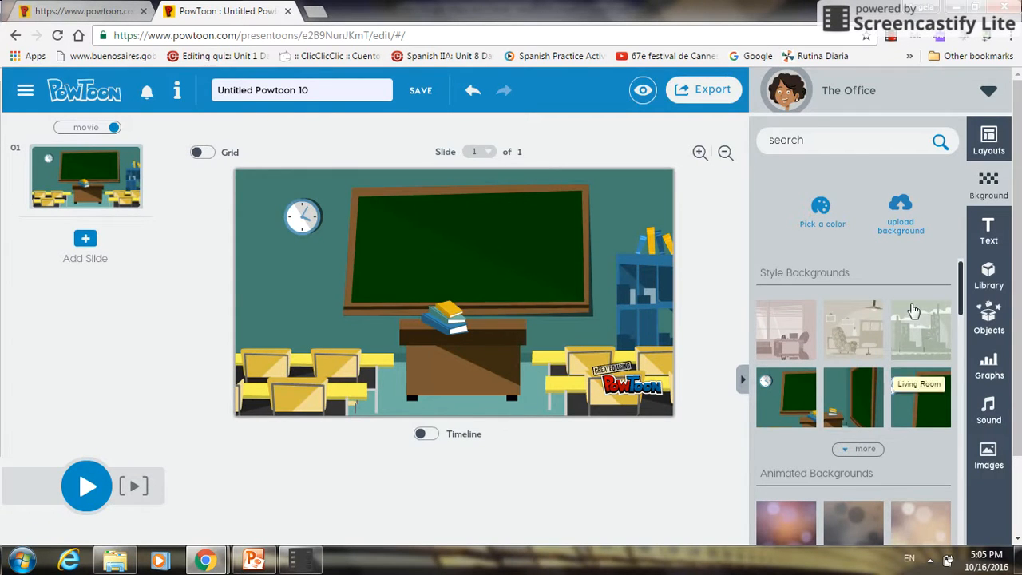
{"action": "left_click_drag", "start_coordinate": [961, 302], "coordinate": [967, 376]}
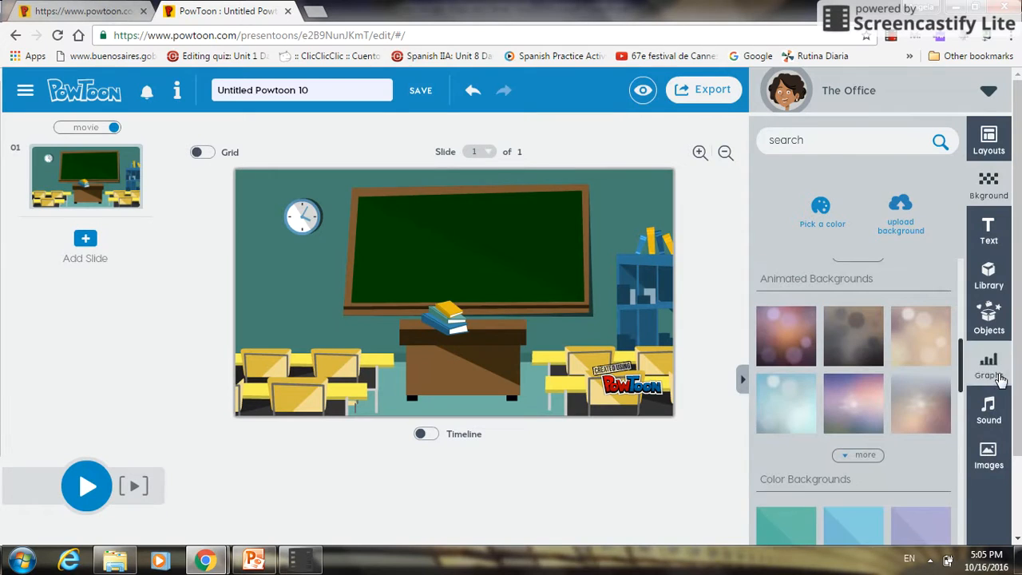
- Search the backgrounds for "outside" and apply the pixel-style park scene with trees and bushes to the slide
{"action": "left_click", "coordinate": [804, 142]}
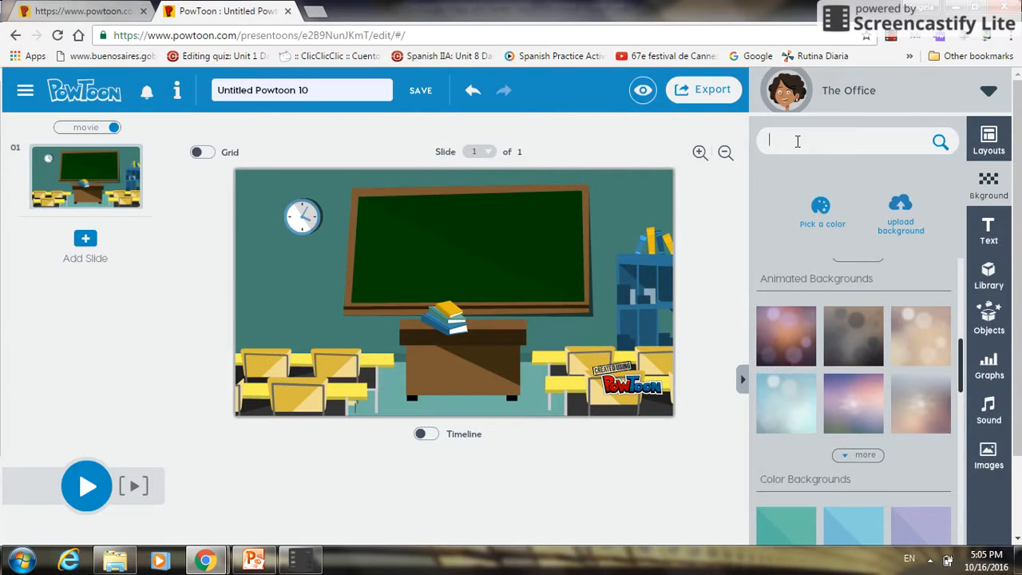
{"action": "type", "text": "outside"}
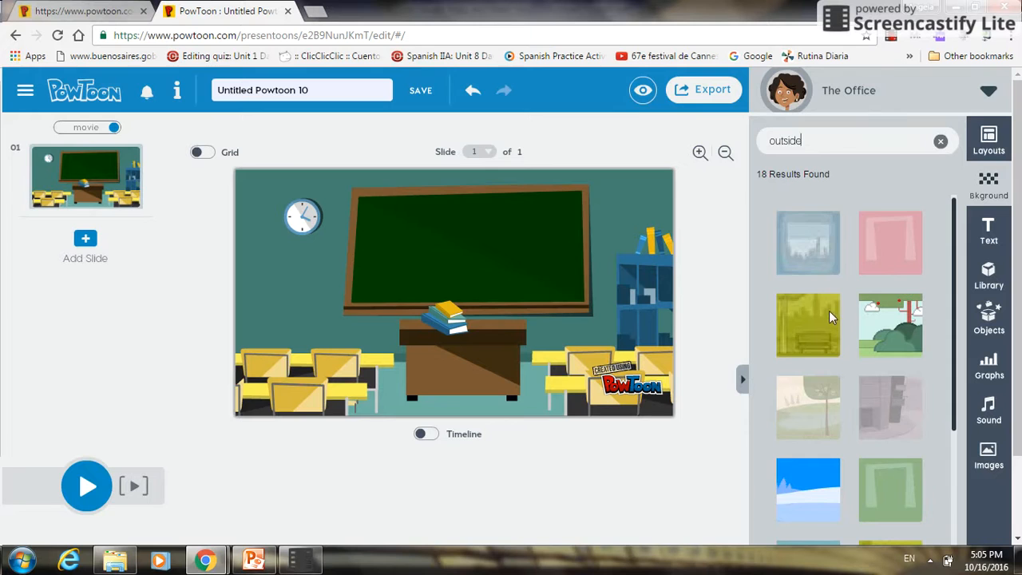
{"action": "left_click", "coordinate": [884, 333]}
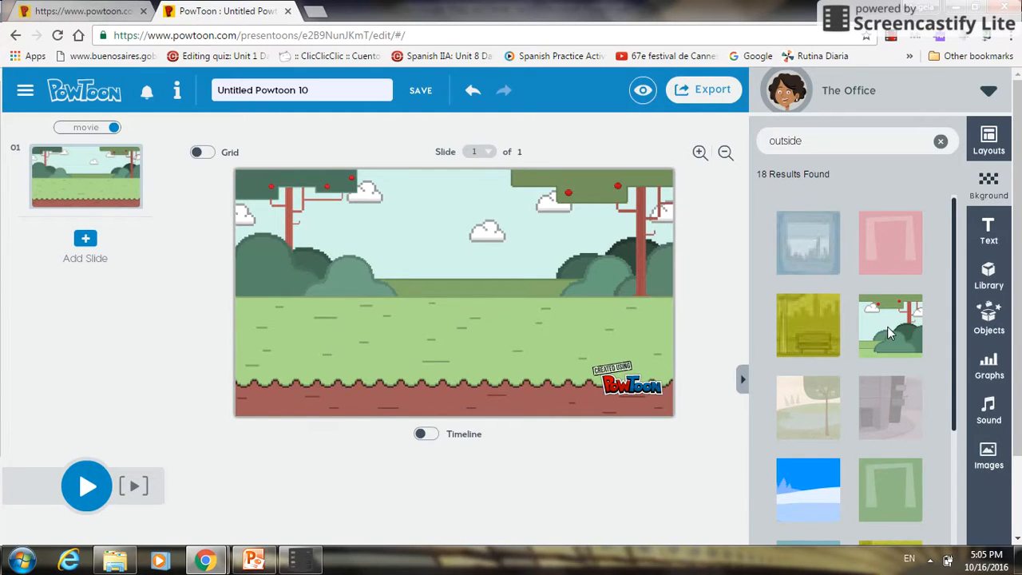
- Switch on the slide's timeline and open the image options
{"action": "left_click", "coordinate": [992, 470]}
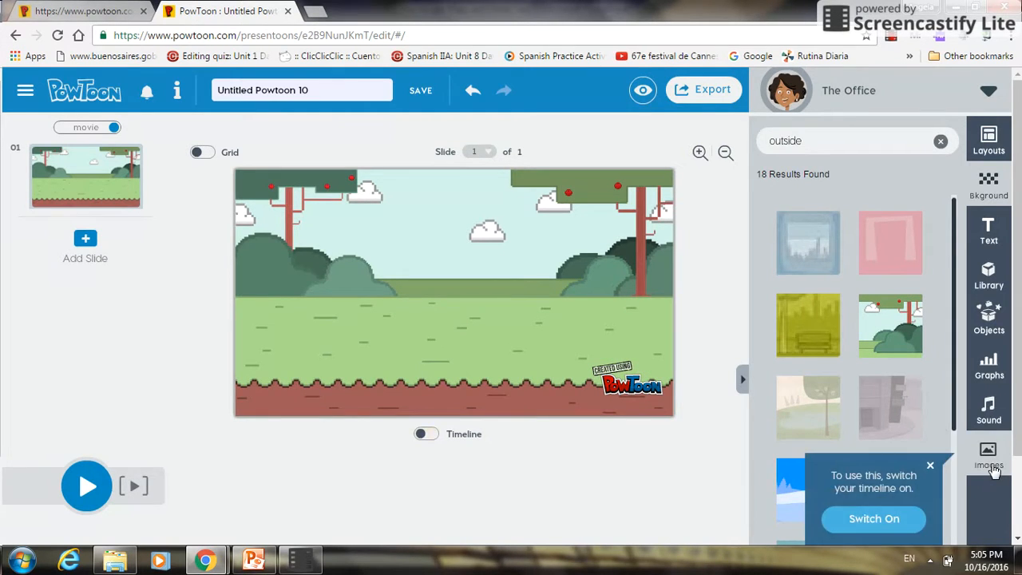
{"action": "left_click", "coordinate": [878, 529]}
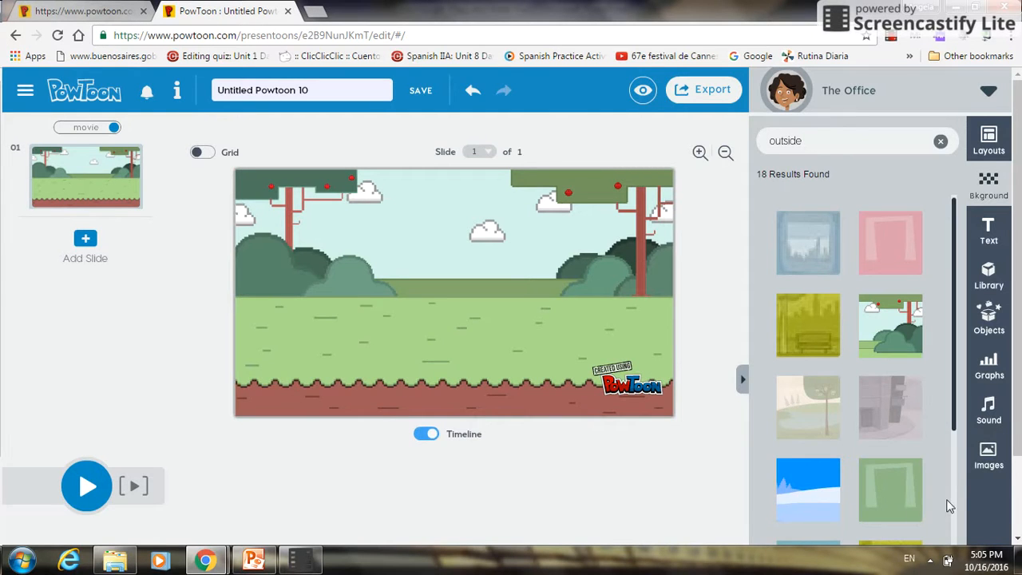
{"action": "left_click", "coordinate": [988, 457]}
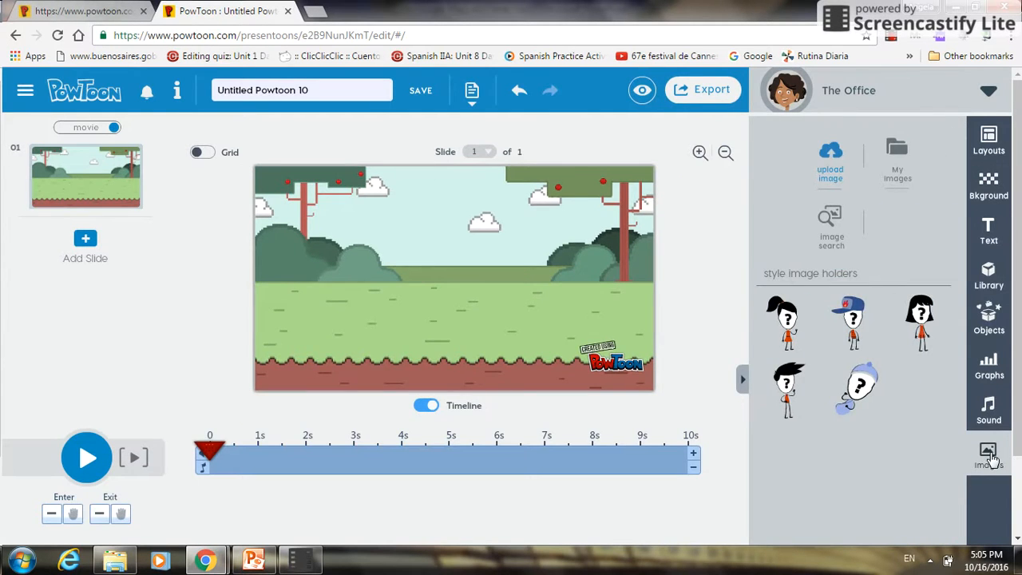
{"action": "left_click", "coordinate": [990, 458]}
{"action": "left_click", "coordinate": [990, 459]}
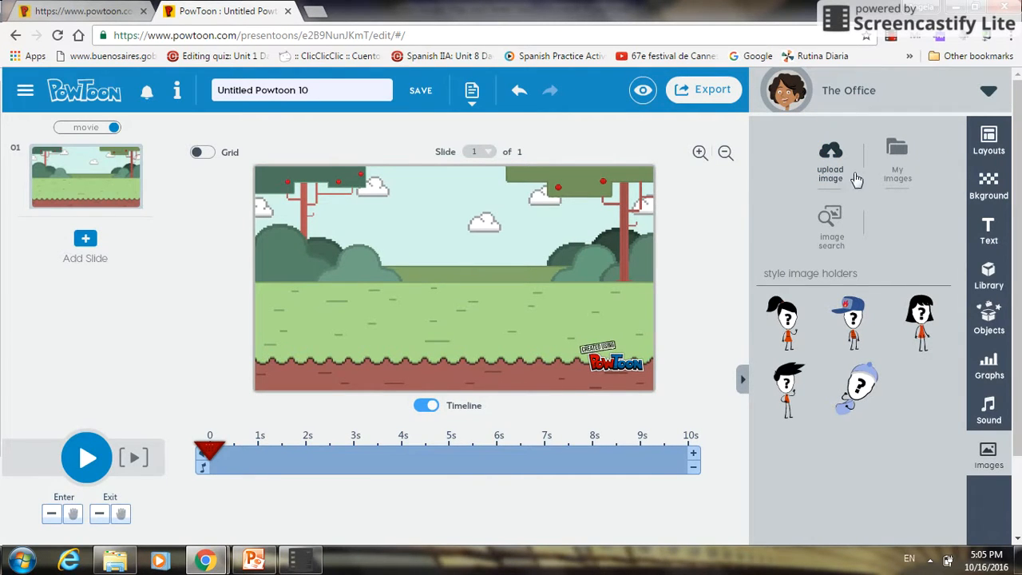
- Insert fall_cartoon_background.jpg from the personal image library as the slide's background
{"action": "left_click", "coordinate": [897, 173]}
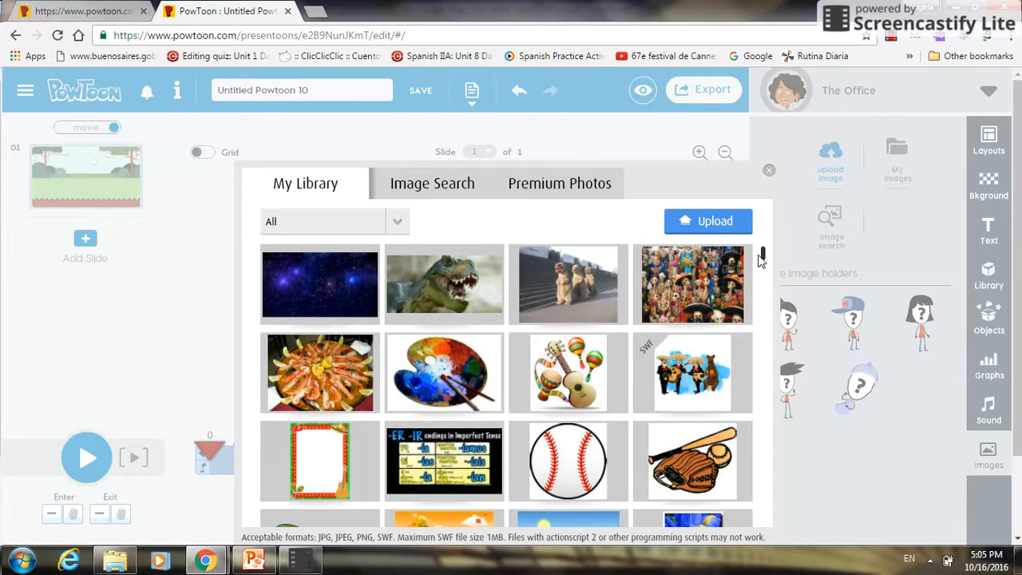
{"action": "left_click_drag", "start_coordinate": [762, 255], "coordinate": [762, 270]}
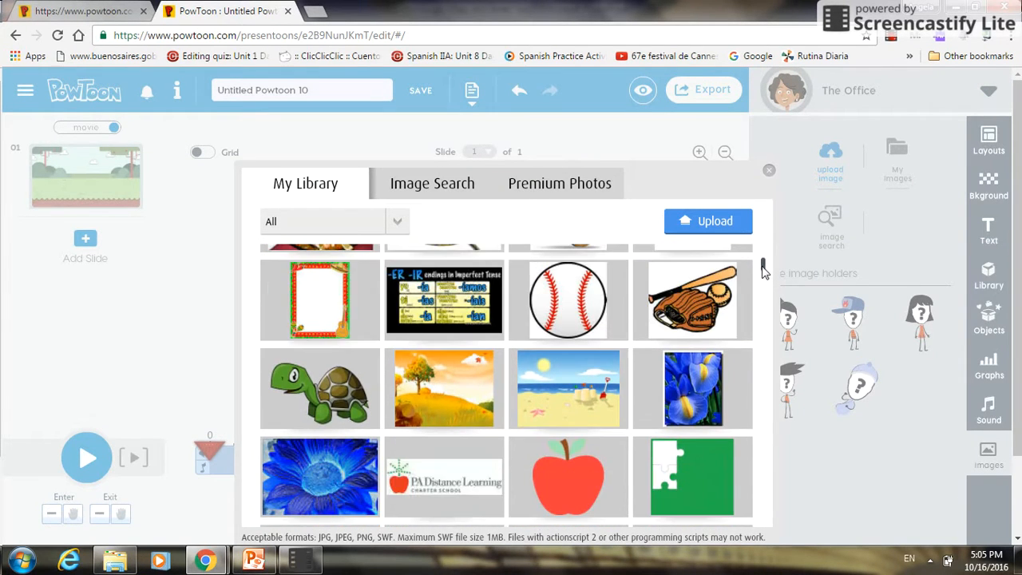
{"action": "left_click", "coordinate": [432, 403]}
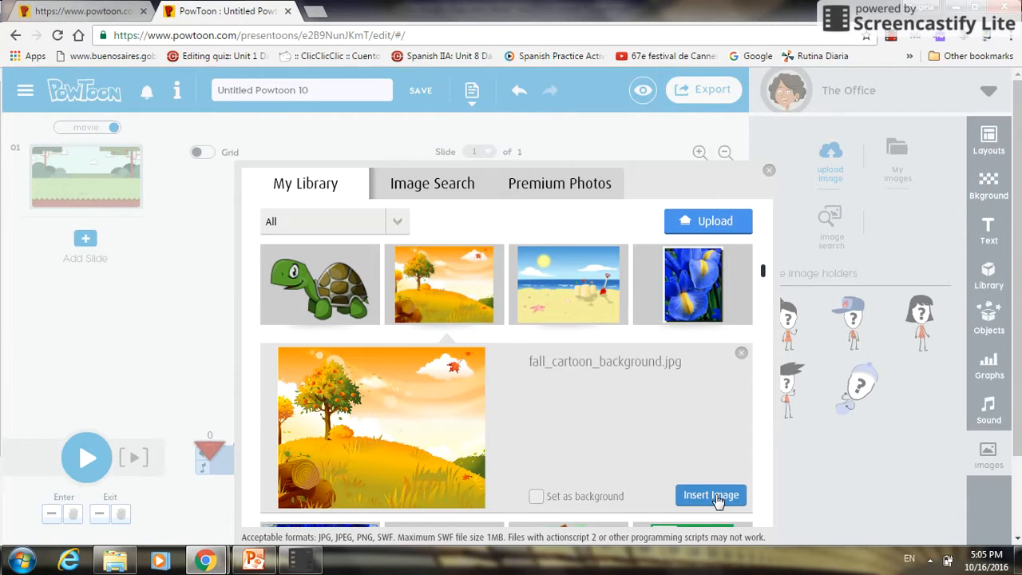
{"action": "left_click", "coordinate": [536, 498]}
{"action": "left_click", "coordinate": [707, 496]}
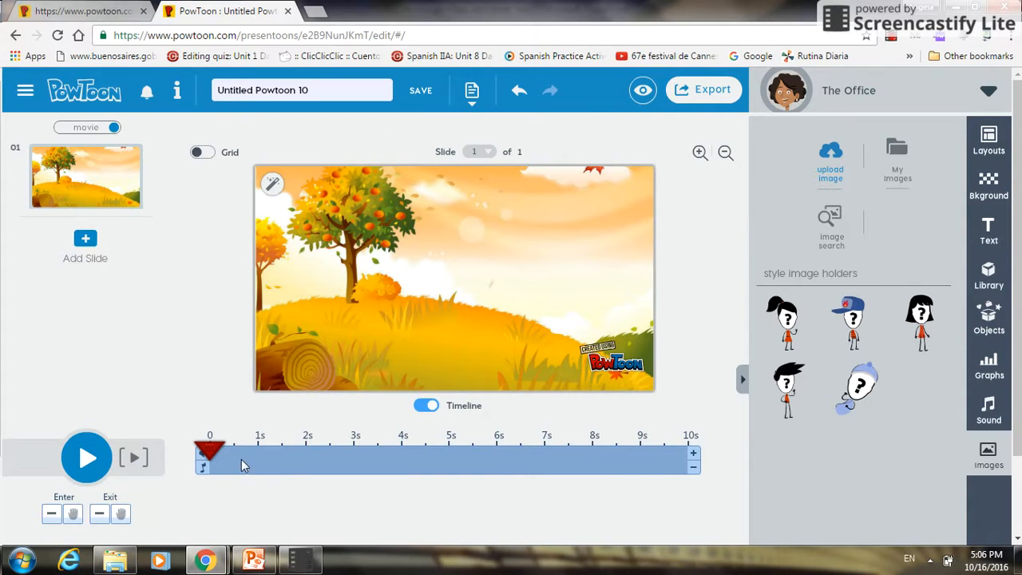
- Preview the slide briefly, rewind the playhead to 0 seconds, and play the opening again before pausing
{"action": "left_click", "coordinate": [86, 459]}
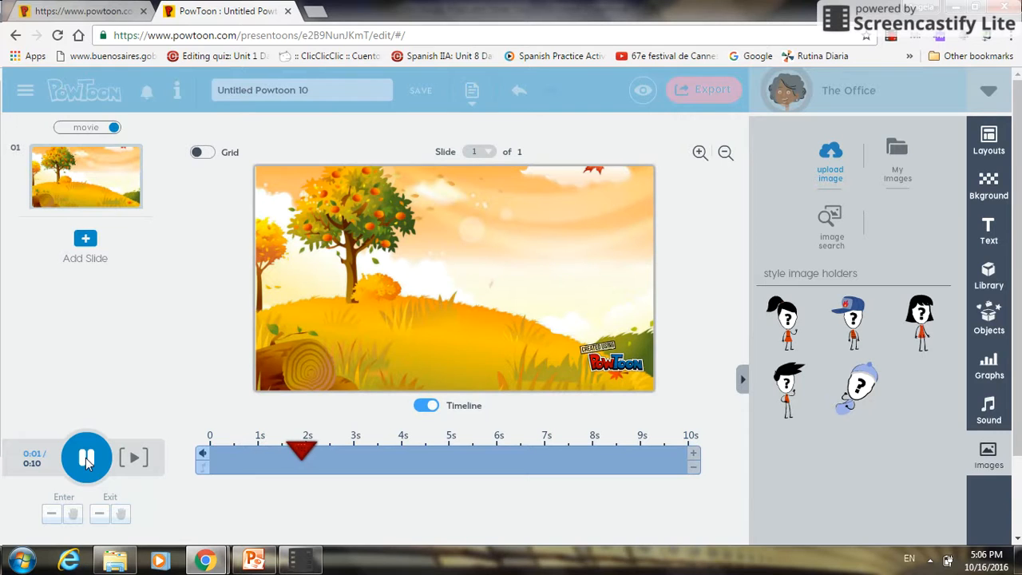
{"action": "left_click", "coordinate": [86, 459]}
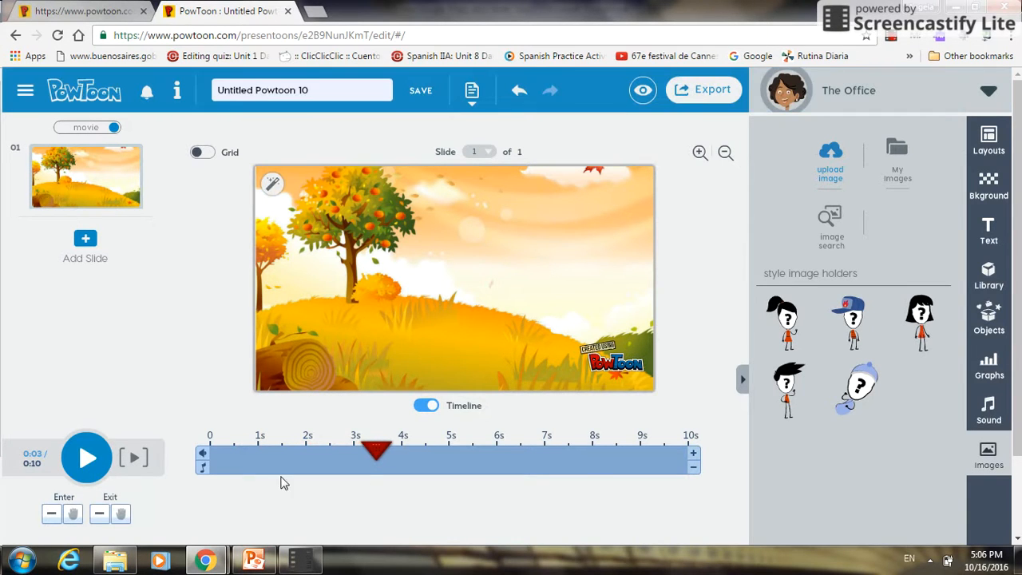
{"action": "left_click_drag", "start_coordinate": [372, 454], "coordinate": [209, 451]}
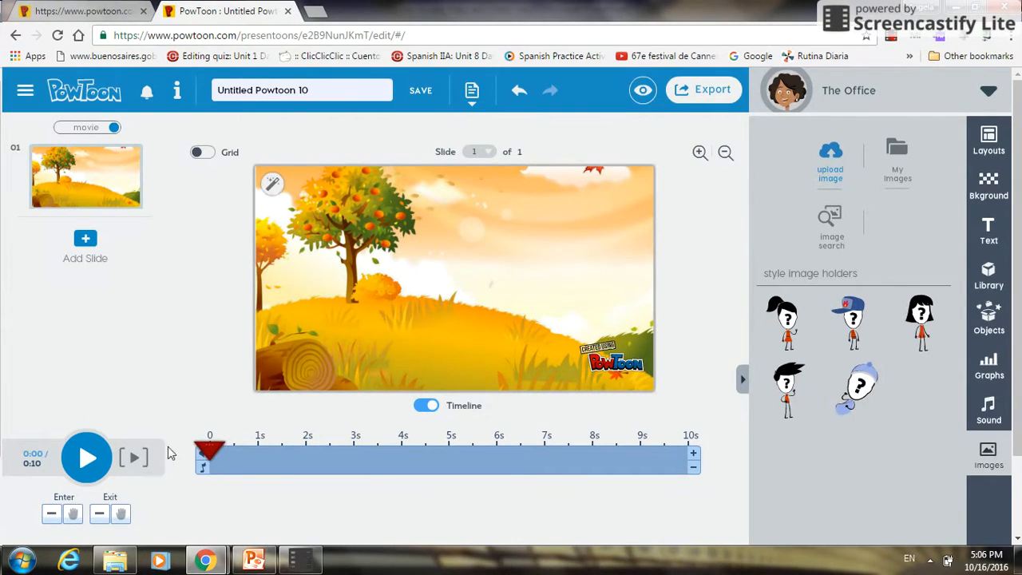
{"action": "left_click", "coordinate": [86, 459]}
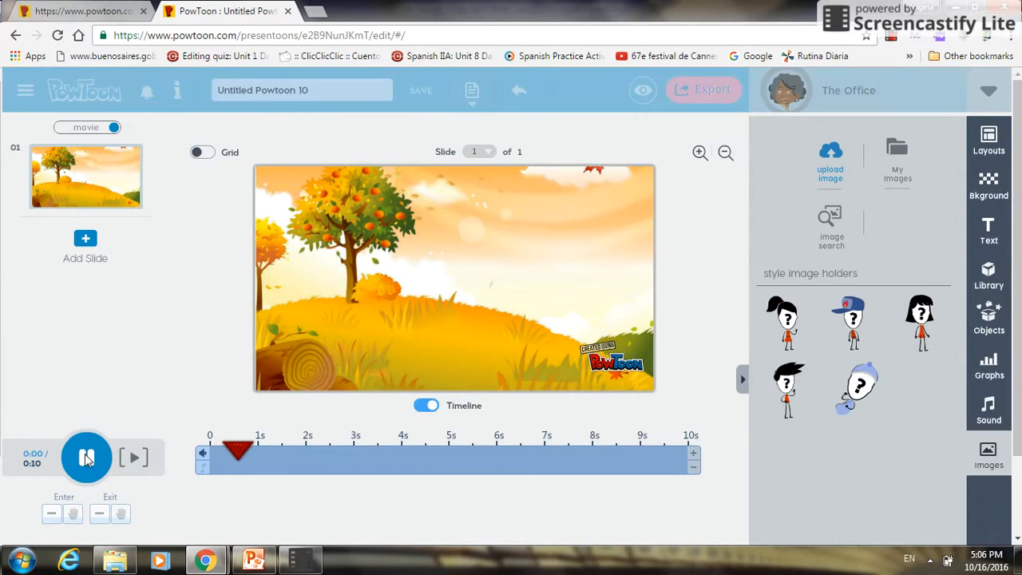
{"action": "left_click", "coordinate": [86, 459]}
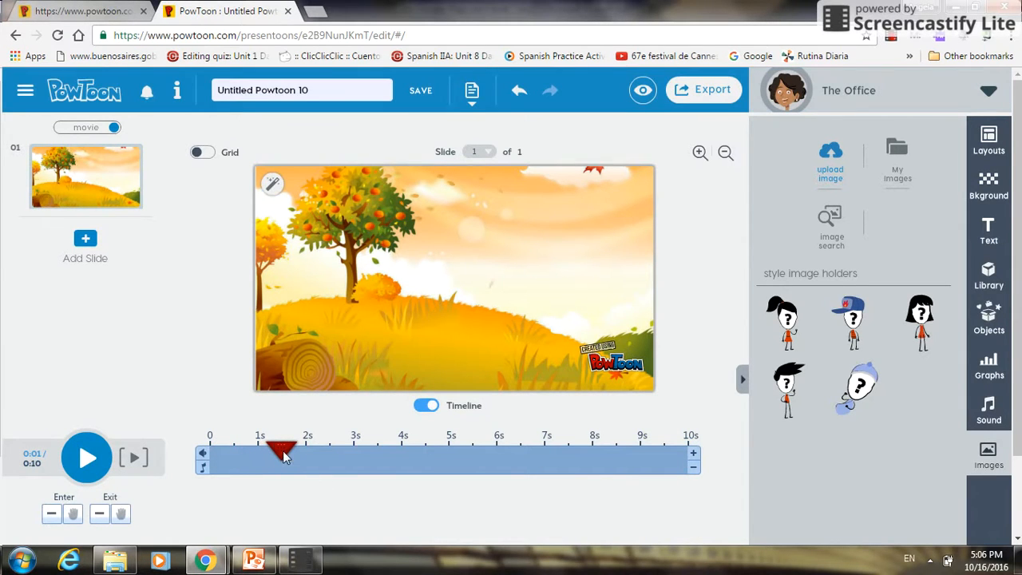
- Add a title that enters at the 1-second mark and place it near the slide's upper edge beside the treetop
{"action": "left_click_drag", "start_coordinate": [275, 448], "coordinate": [254, 451]}
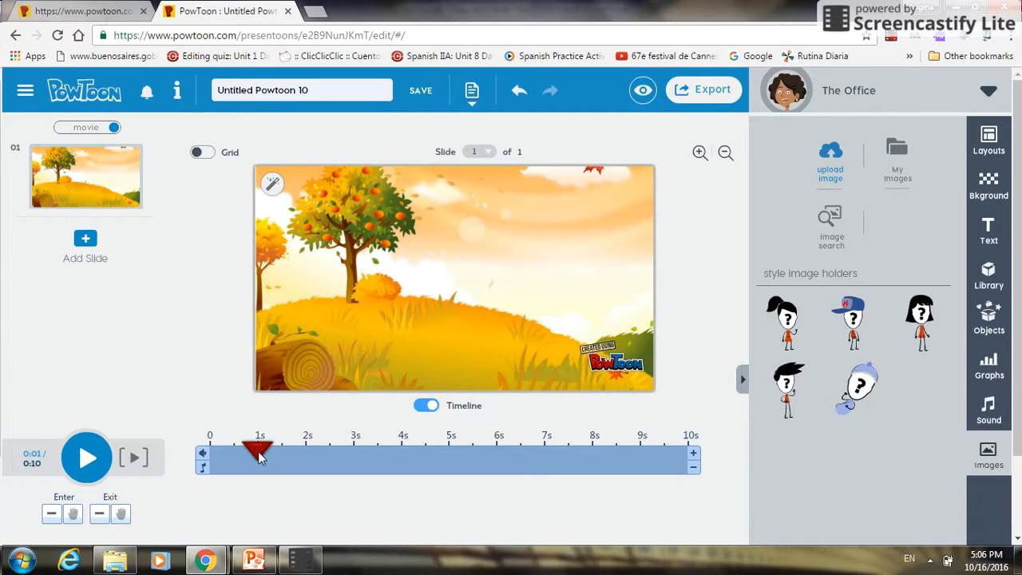
{"action": "left_click", "coordinate": [988, 231]}
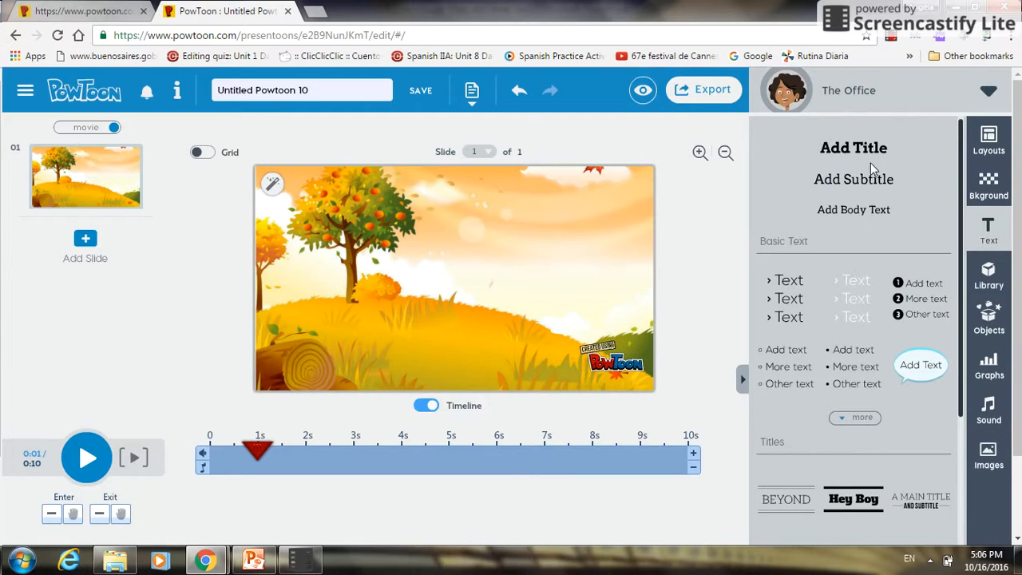
{"action": "left_click", "coordinate": [862, 149]}
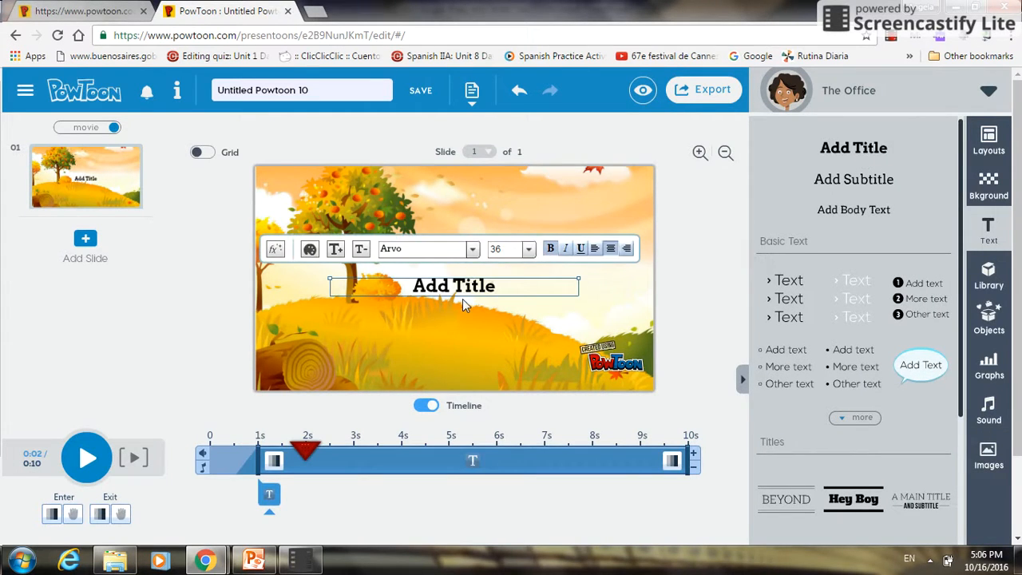
{"action": "left_click_drag", "start_coordinate": [462, 284], "coordinate": [503, 207]}
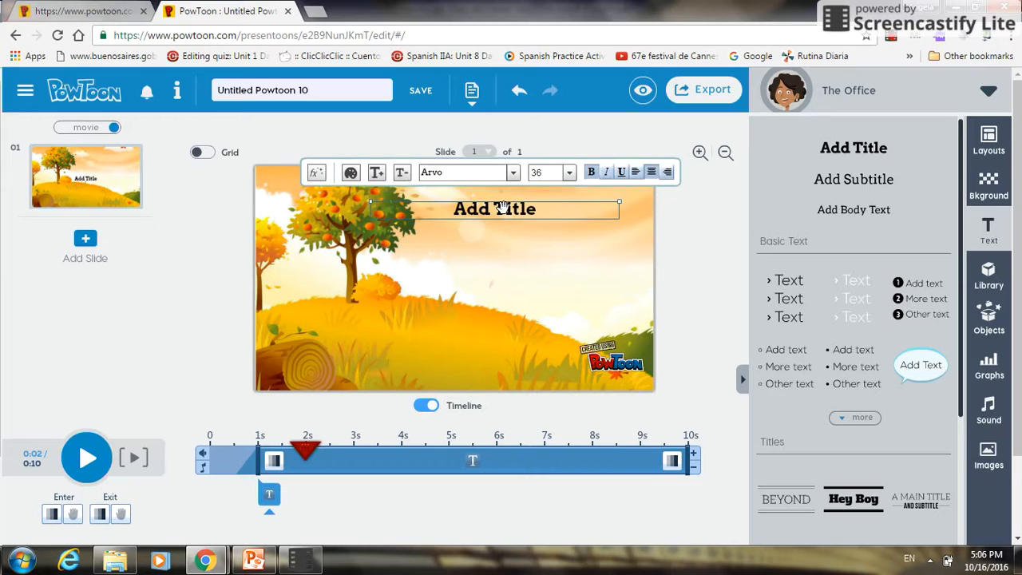
- Replace the title's placeholder text with "Welcome!"
{"action": "double_click", "coordinate": [502, 208]}
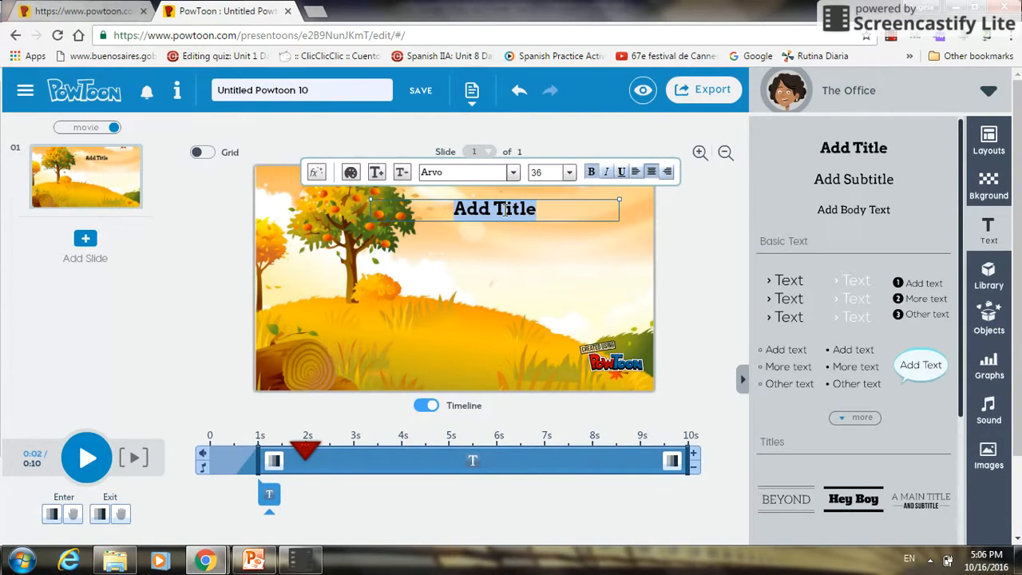
{"action": "type", "text": "W"}
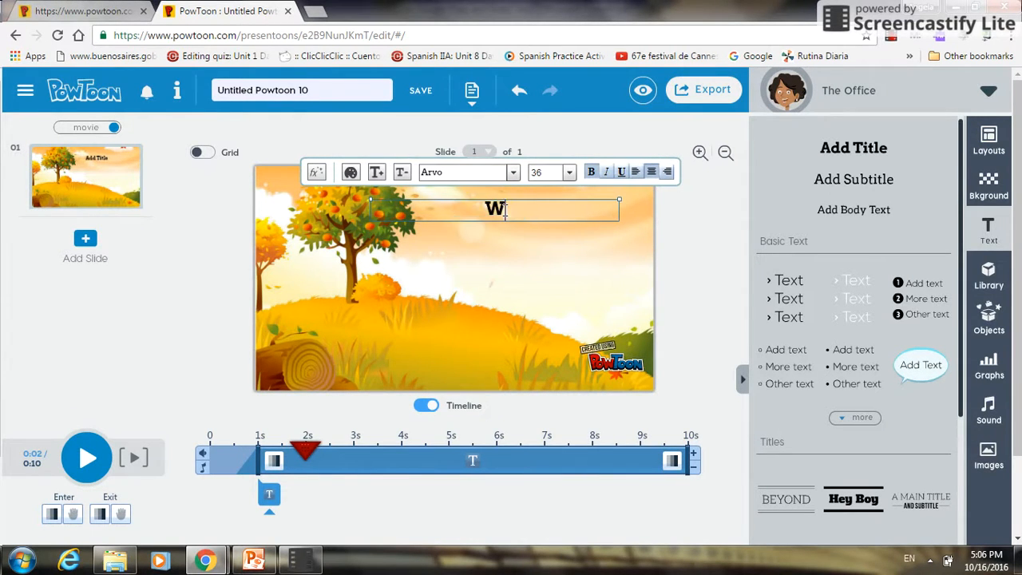
{"action": "type", "text": "elcome"}
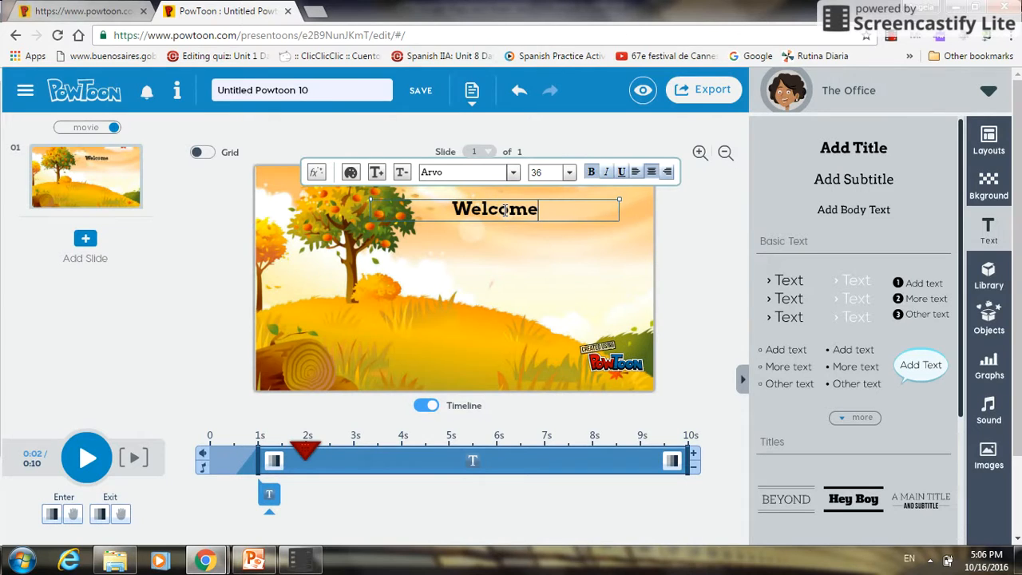
{"action": "type", "text": "!"}
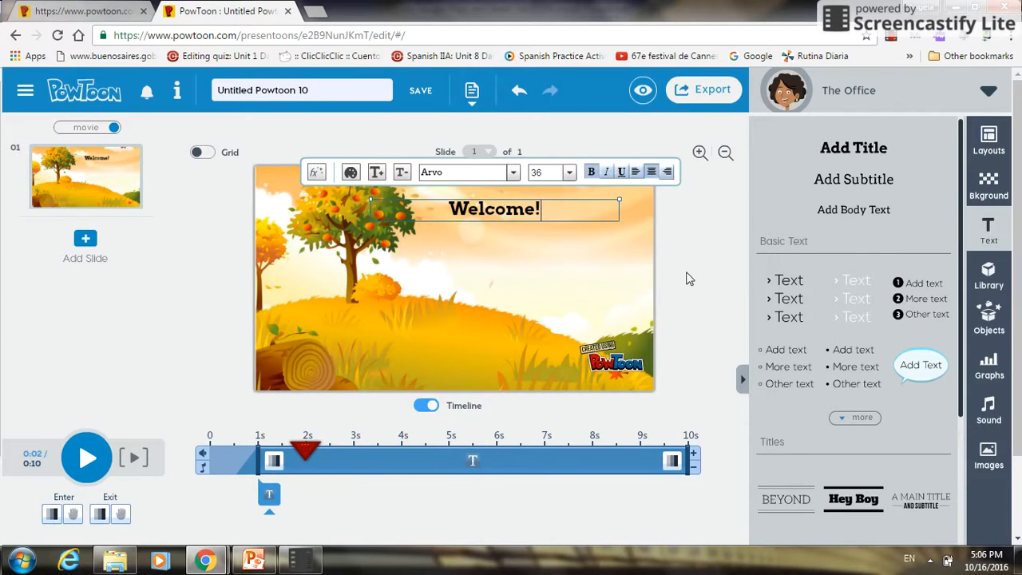
{"action": "left_click", "coordinate": [690, 278]}
- Set the Enter effect of the "Welcome!" title to Left
{"action": "left_click", "coordinate": [478, 208]}
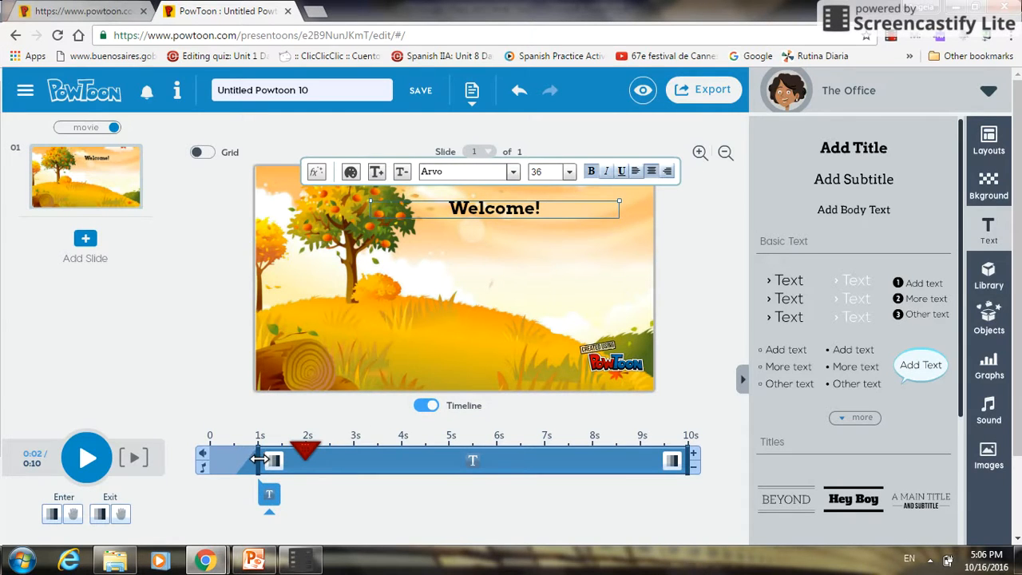
{"action": "left_click", "coordinate": [52, 516]}
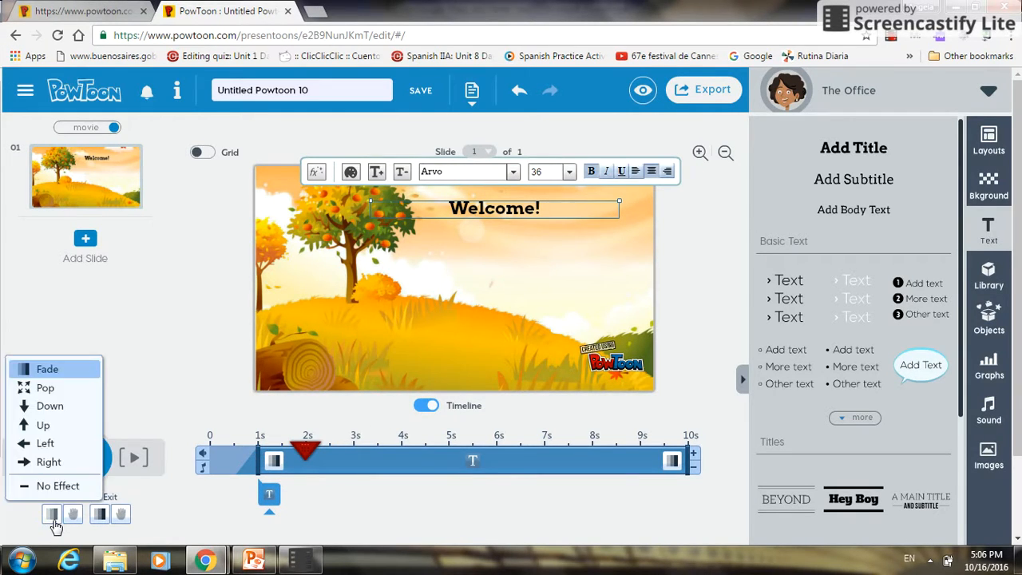
{"action": "left_click", "coordinate": [46, 443]}
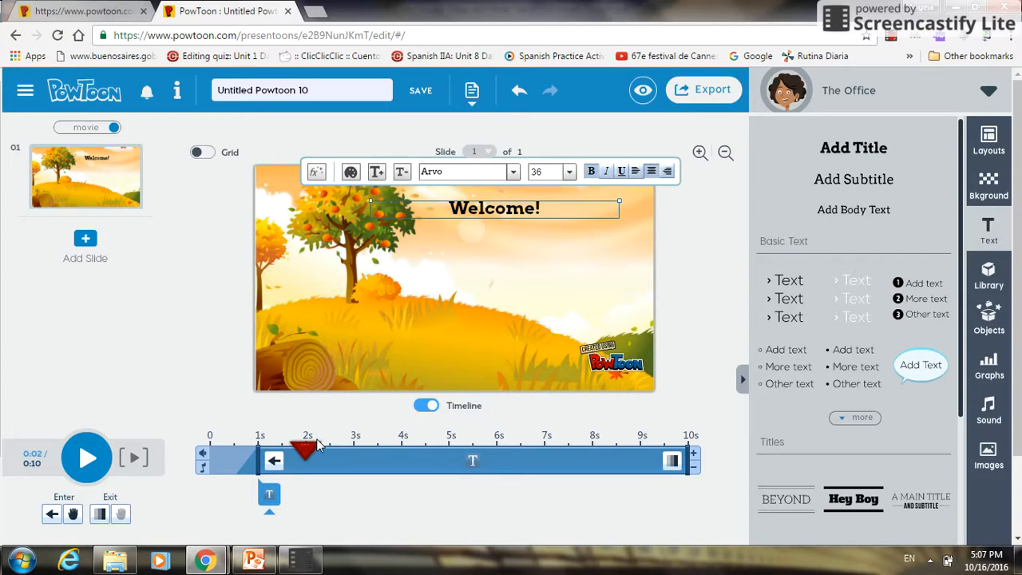
- Rewind the playhead to 0 seconds and preview the title's entrance twice, pausing after each run
{"action": "left_click_drag", "start_coordinate": [308, 451], "coordinate": [209, 451]}
{"action": "left_click", "coordinate": [90, 468]}
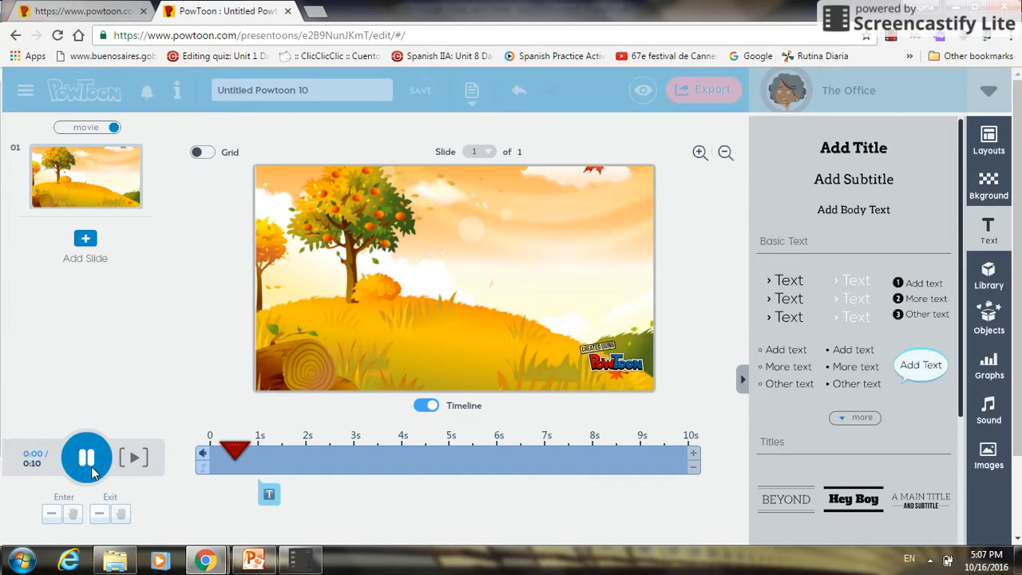
{"action": "left_click", "coordinate": [92, 469]}
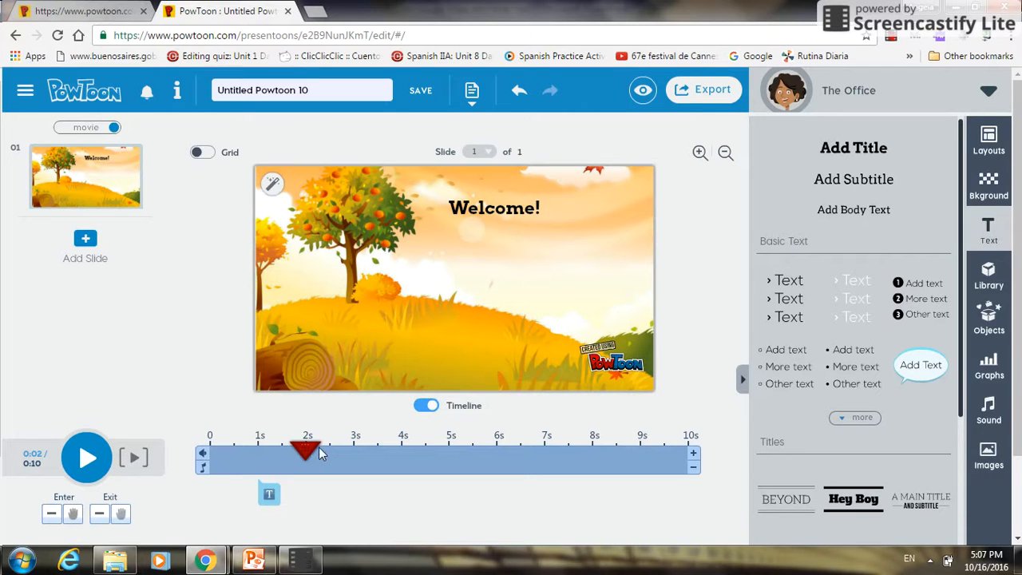
{"action": "left_click_drag", "start_coordinate": [319, 452], "coordinate": [210, 452]}
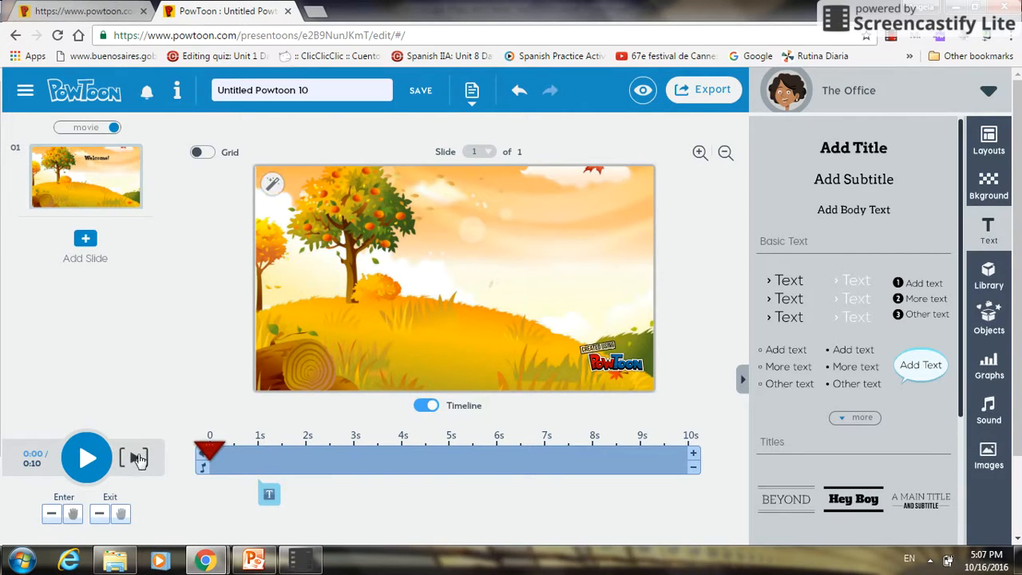
{"action": "left_click", "coordinate": [88, 461]}
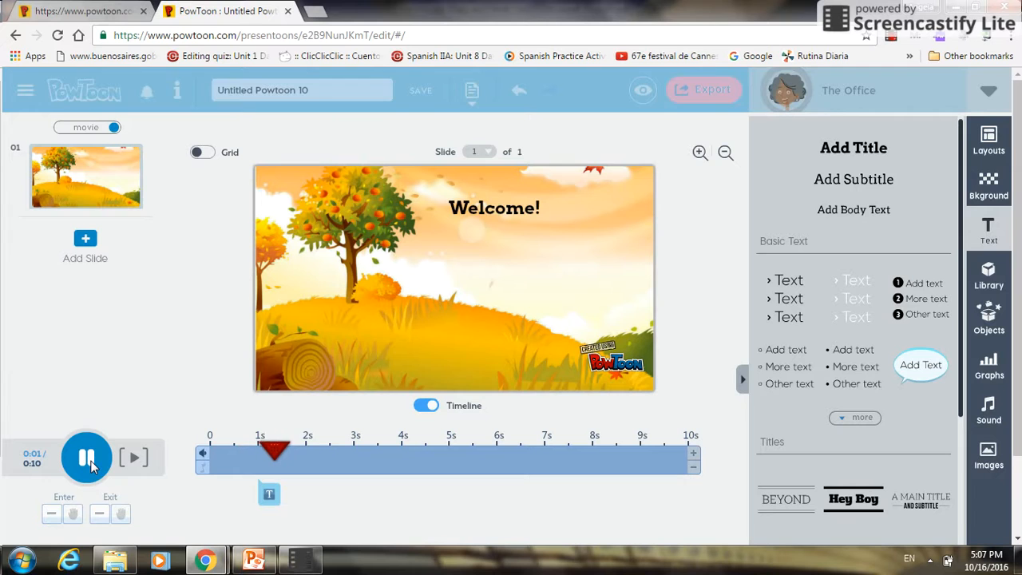
{"action": "left_click", "coordinate": [89, 461]}
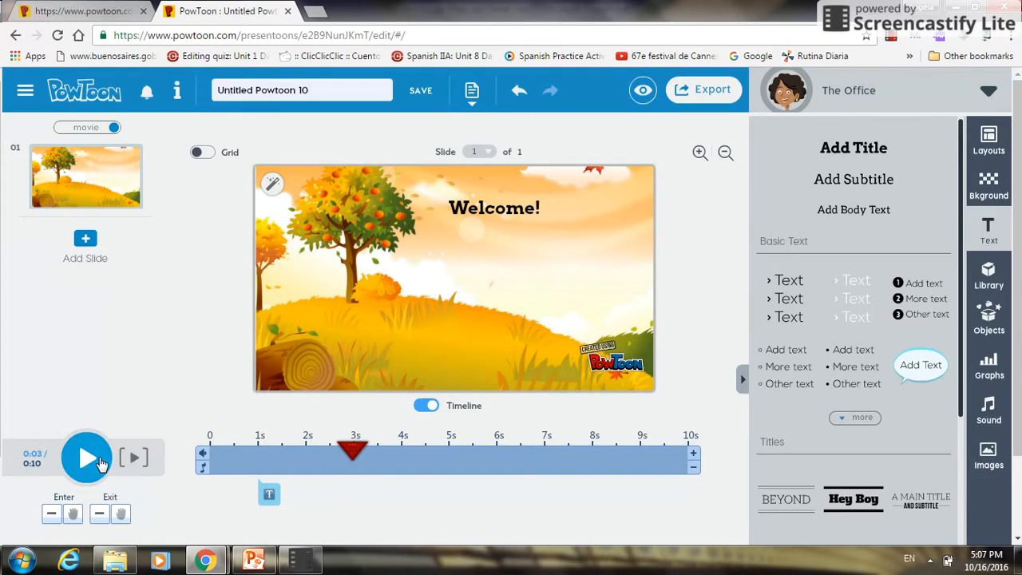
- Shorten the "Welcome!" title's duration so it ends at the 2-second mark, and set its Exit effect to Right
{"action": "left_click_drag", "start_coordinate": [348, 453], "coordinate": [308, 438]}
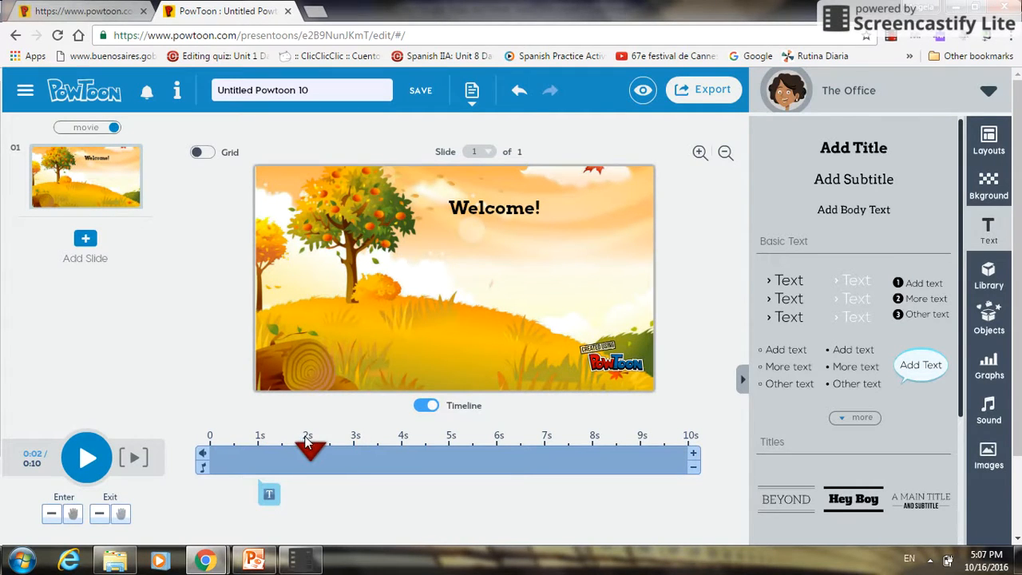
{"action": "left_click", "coordinate": [269, 496]}
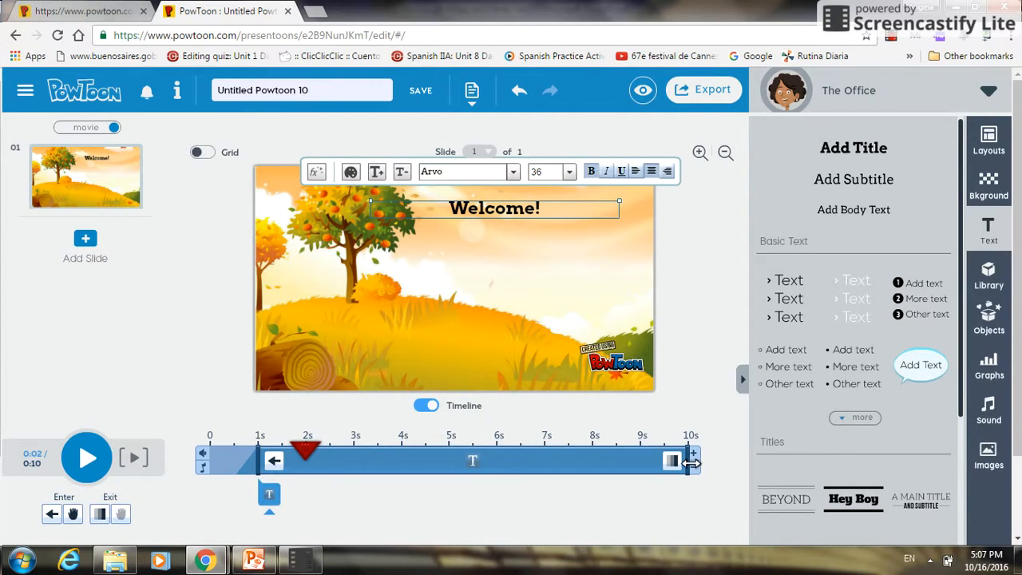
{"action": "left_click_drag", "start_coordinate": [688, 462], "coordinate": [311, 461]}
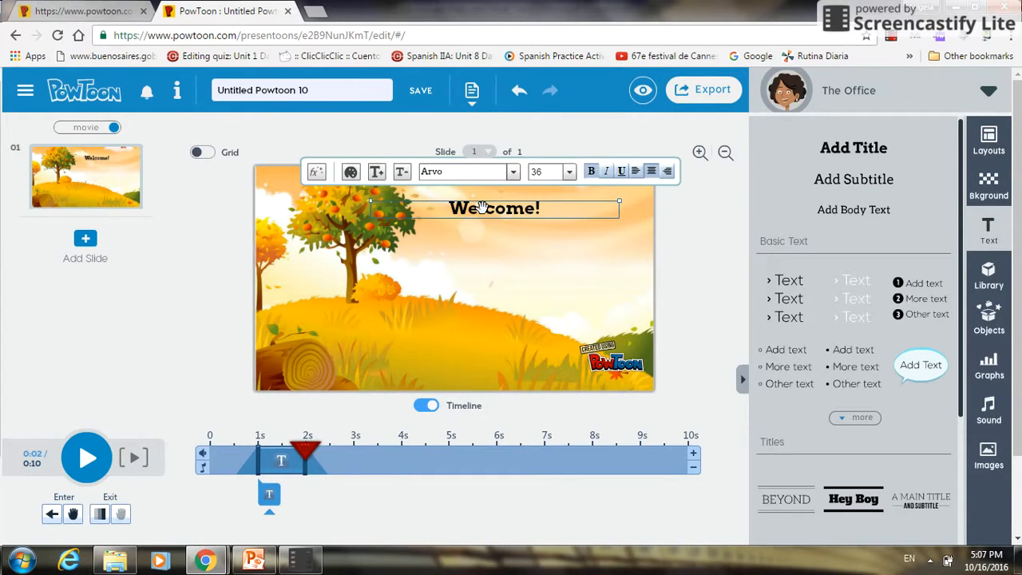
{"action": "left_click", "coordinate": [100, 515]}
{"action": "left_click", "coordinate": [138, 461]}
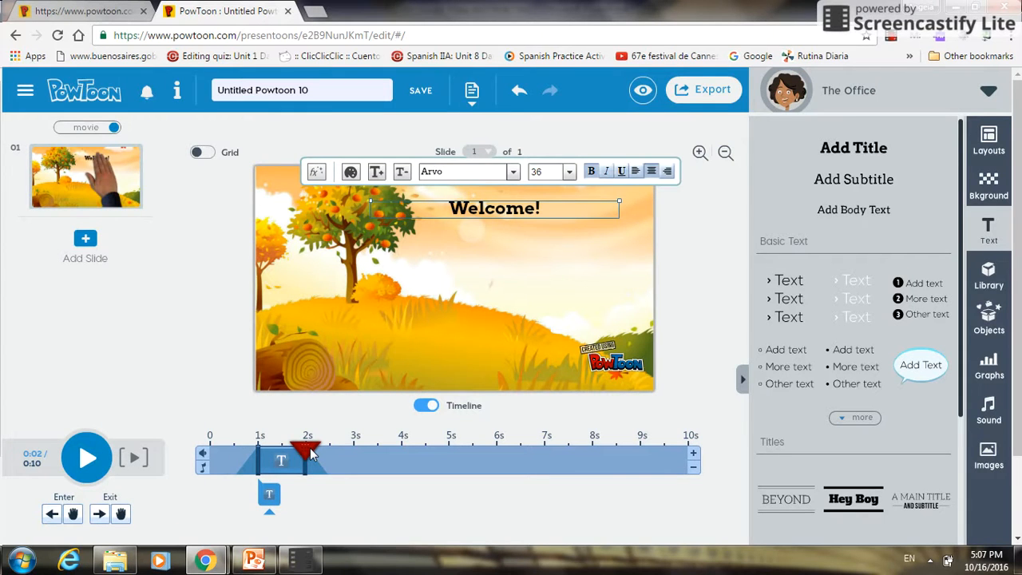
- Play the slide from 0 seconds to check the title's entrance and exit, and pause at the 3-second mark
{"action": "left_click_drag", "start_coordinate": [311, 453], "coordinate": [210, 449]}
{"action": "left_click", "coordinate": [87, 457]}
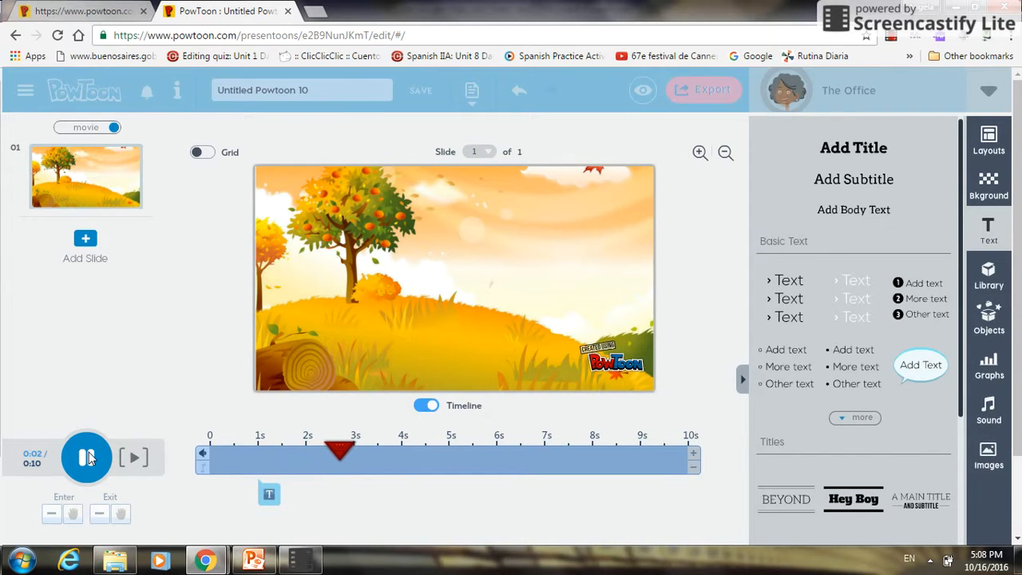
{"action": "left_click", "coordinate": [87, 457]}
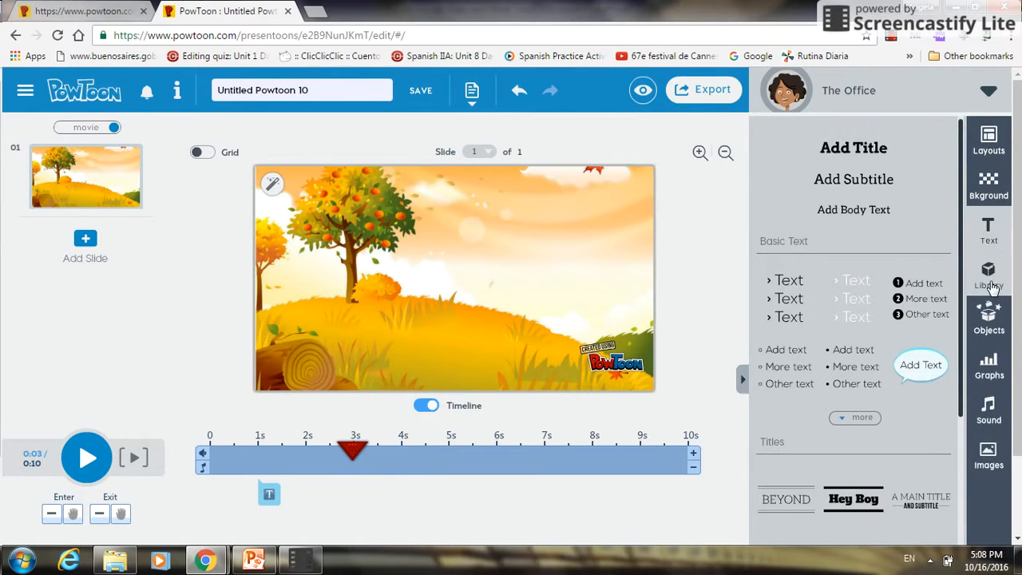
- Search the library for "person" in place of the earlier search term
{"action": "left_click", "coordinate": [990, 279]}
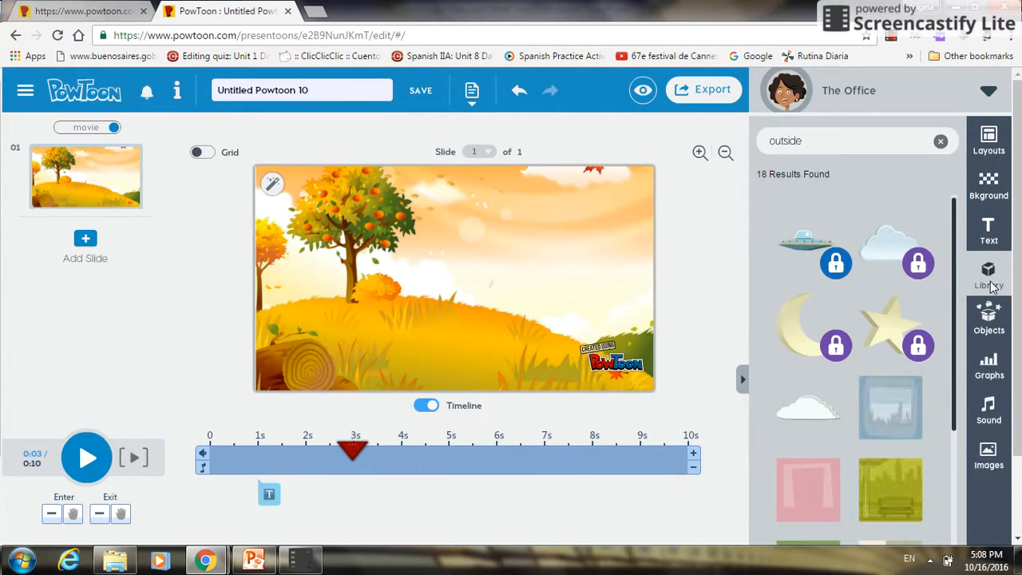
{"action": "left_click_drag", "start_coordinate": [804, 141], "coordinate": [746, 141]}
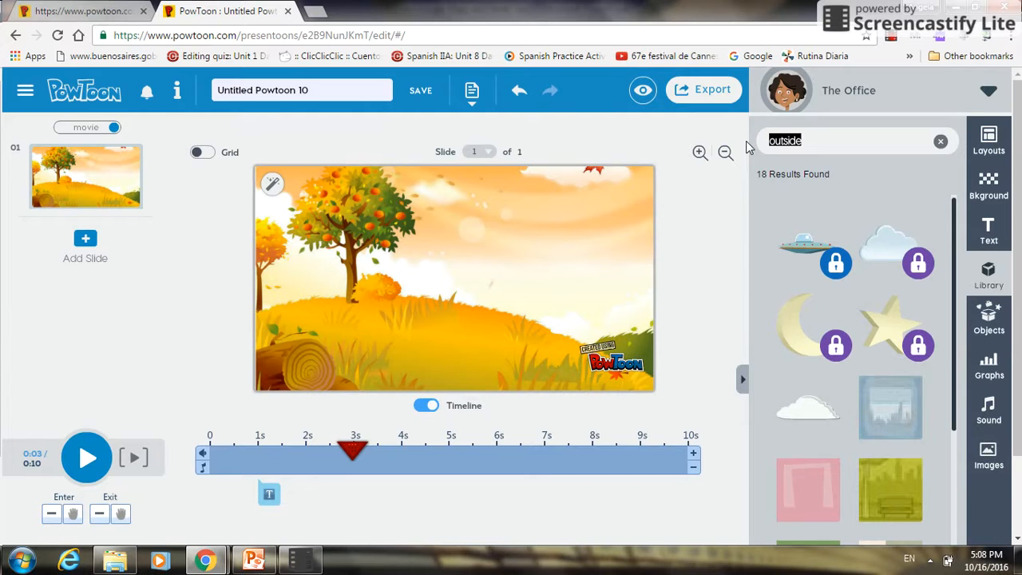
{"action": "type", "text": "person"}
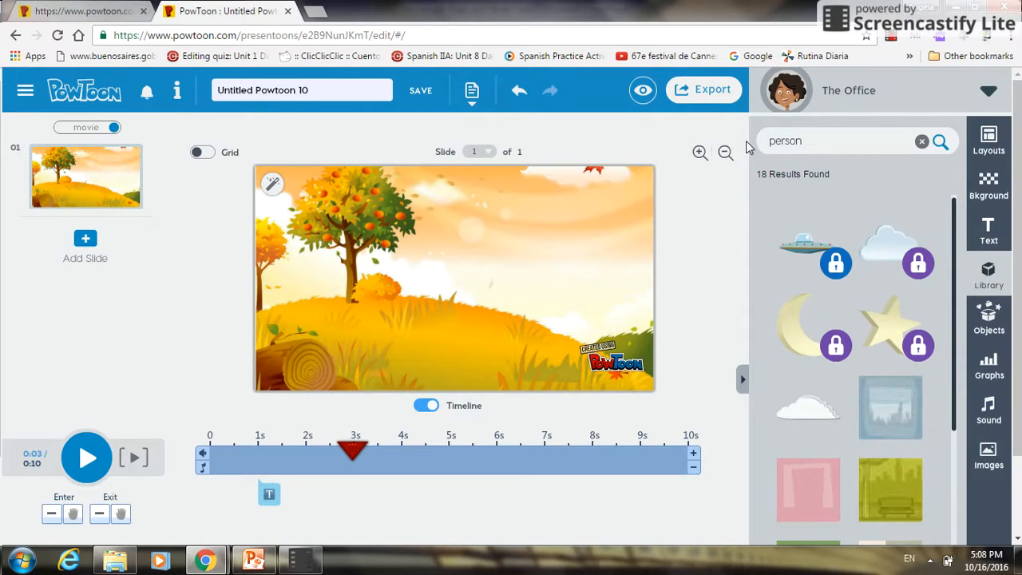
{"action": "key", "text": "Return"}
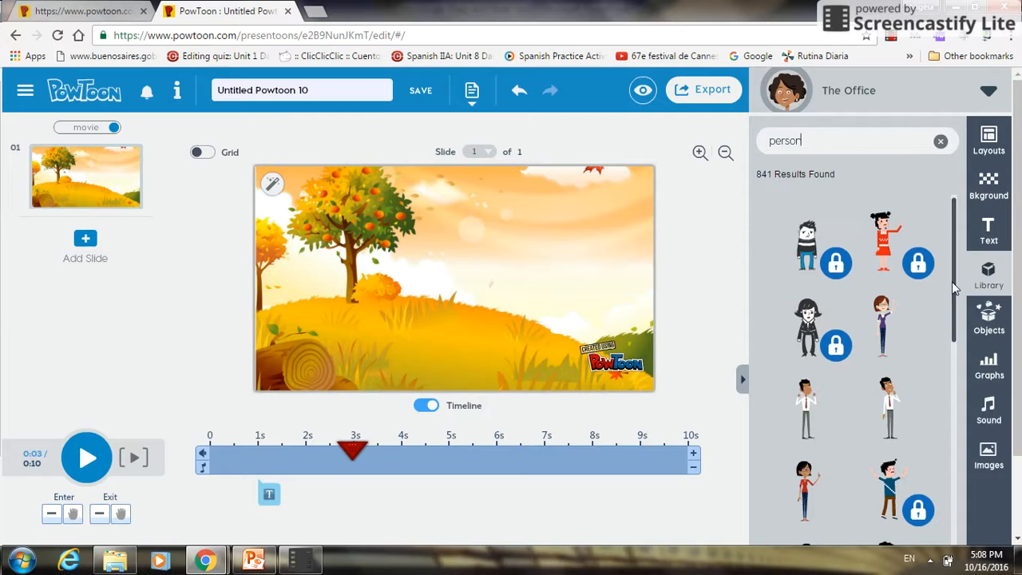
- Add the ponytailed woman in the pink shirt at the 3-second mark and place her on the hill beside the tree
{"action": "scroll", "coordinate": [956, 360], "scroll_direction": "down", "scroll_amount": 2}
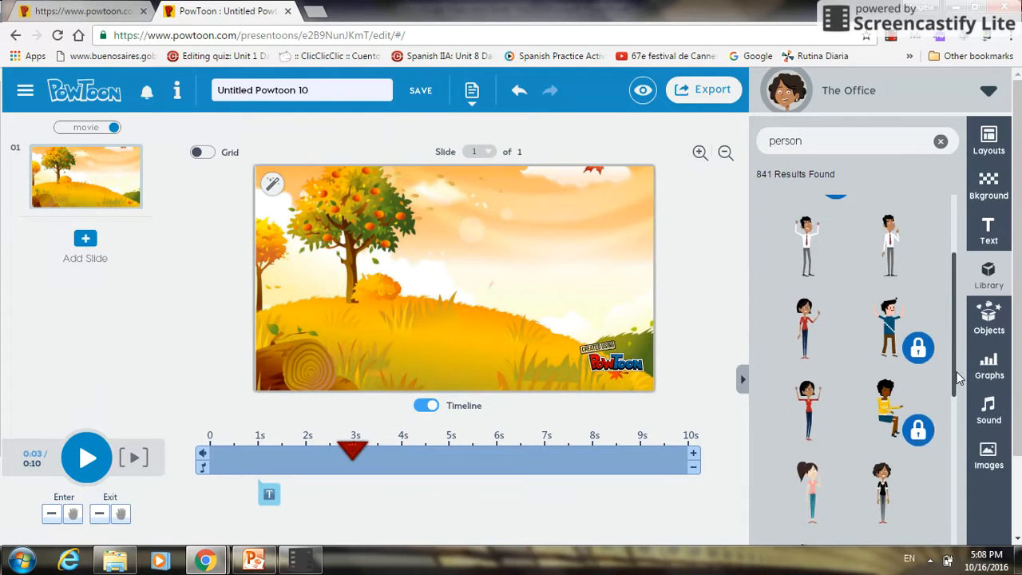
{"action": "scroll", "coordinate": [958, 379], "scroll_direction": "down", "scroll_amount": 2}
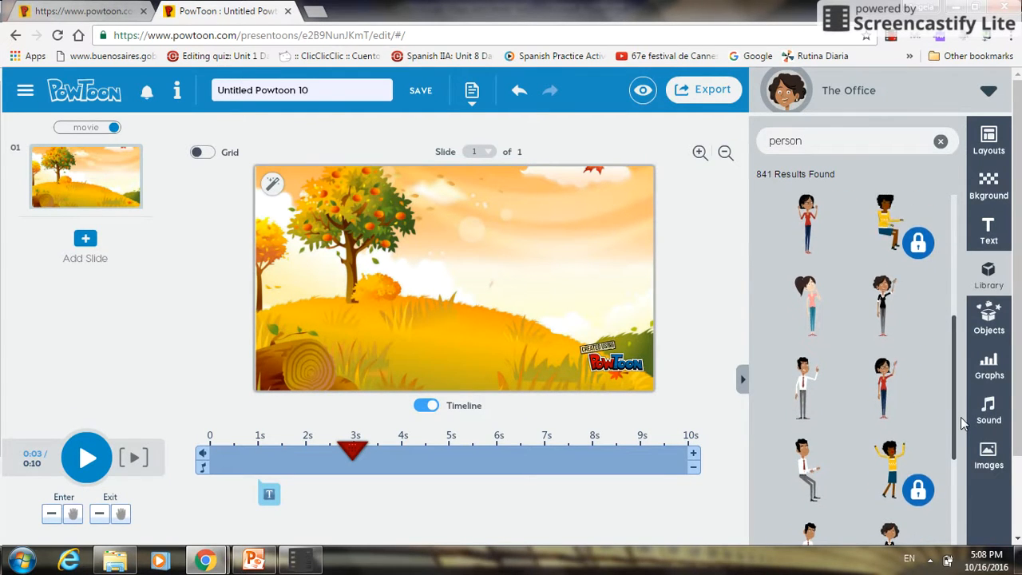
{"action": "scroll", "coordinate": [885, 366], "scroll_direction": "up", "scroll_amount": 1}
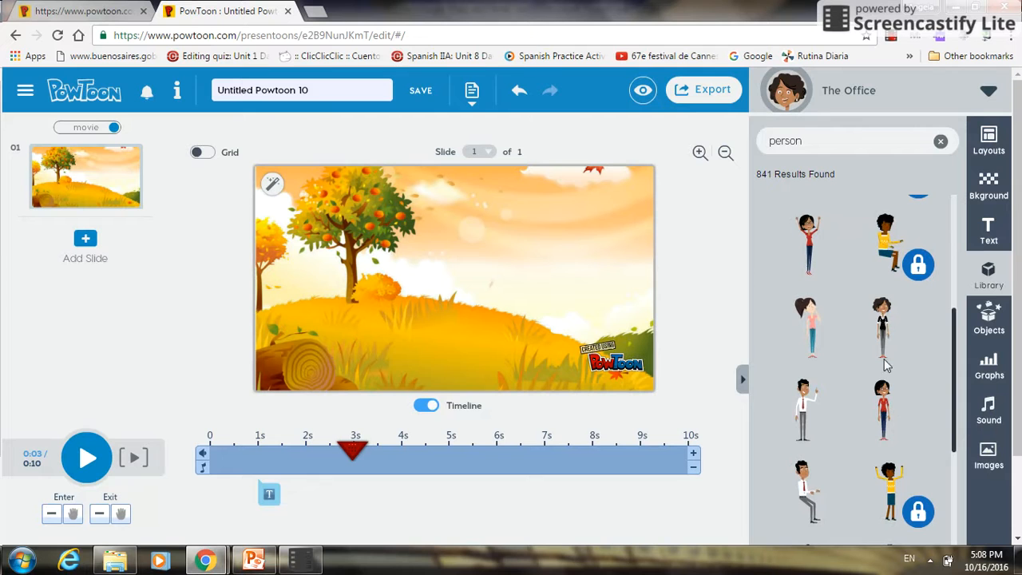
{"action": "left_click", "coordinate": [811, 333]}
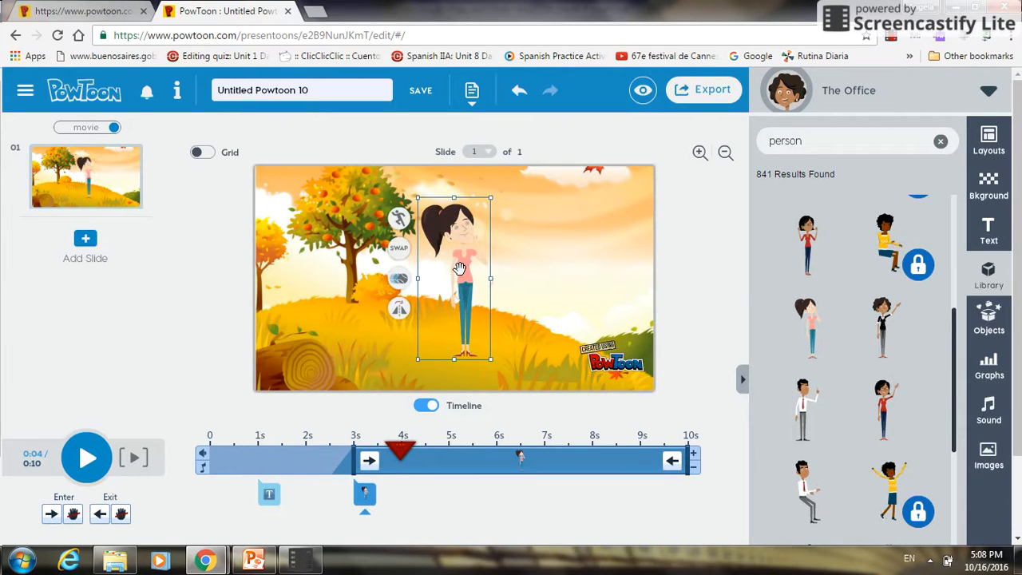
{"action": "left_click_drag", "start_coordinate": [460, 270], "coordinate": [435, 293]}
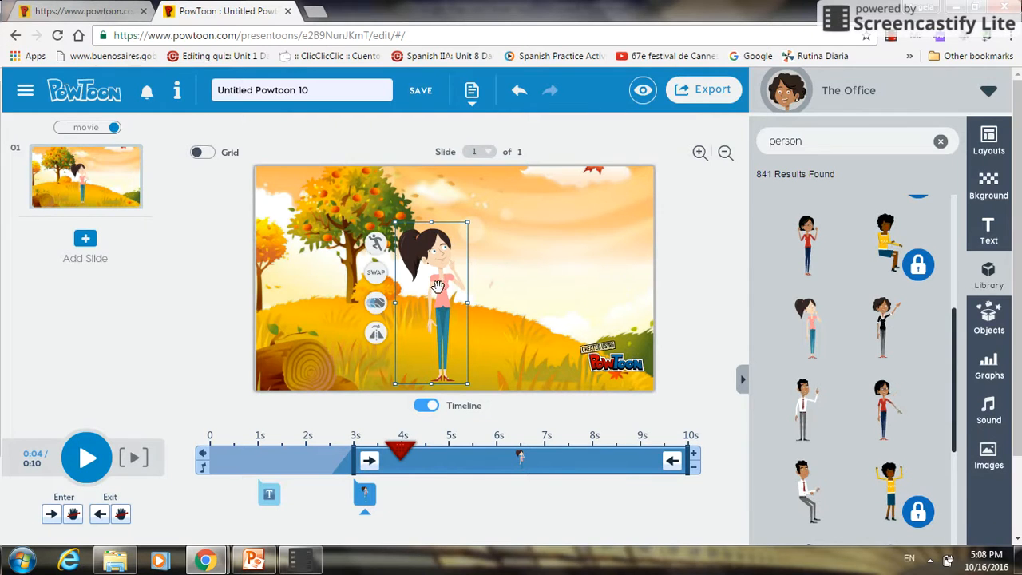
- Try the Hello, Happy and Idea poses on the ponytailed woman and end with the Angry pose
{"action": "left_click", "coordinate": [375, 243]}
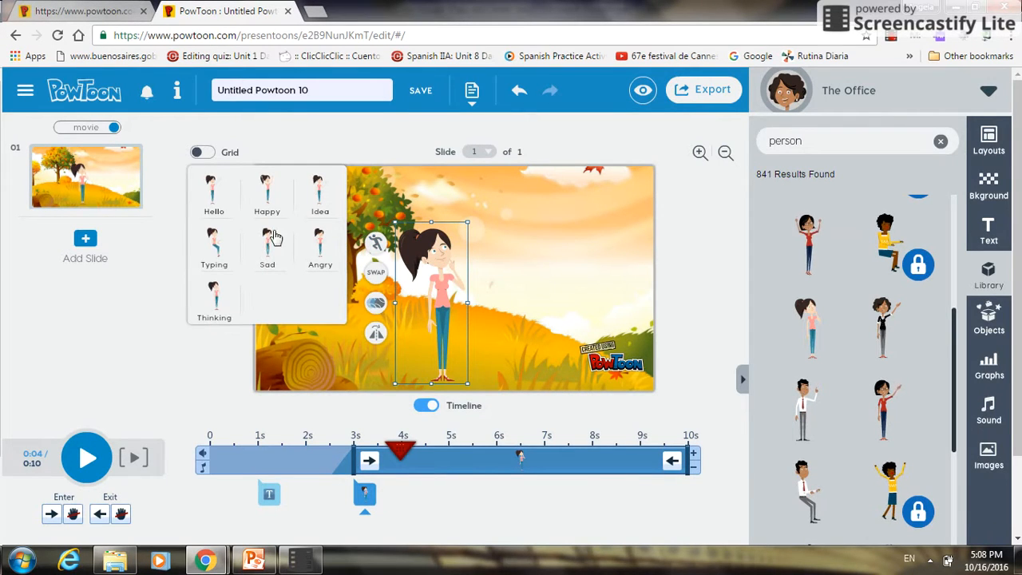
{"action": "left_click", "coordinate": [214, 206]}
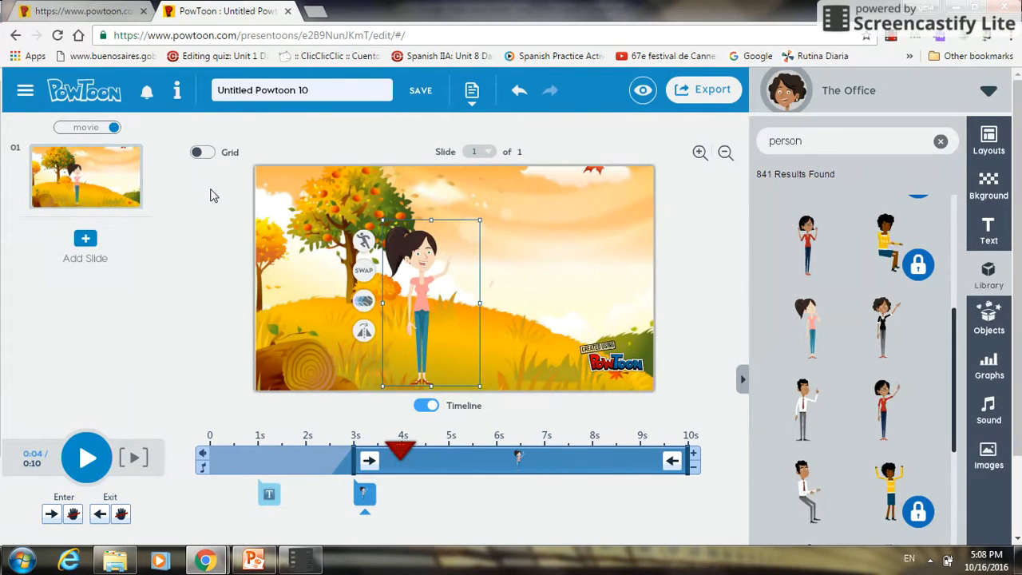
{"action": "left_click", "coordinate": [363, 241]}
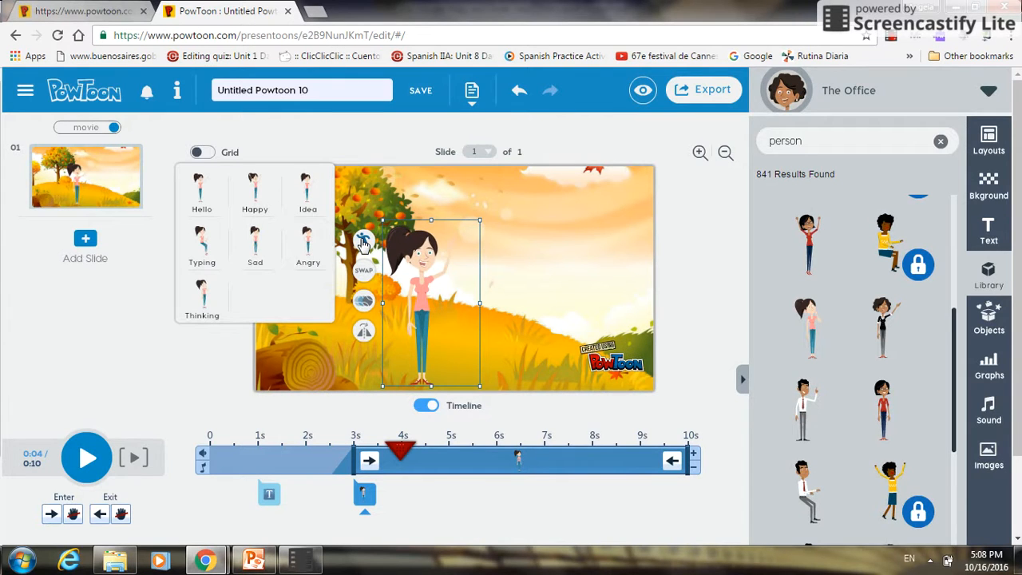
{"action": "left_click", "coordinate": [257, 204]}
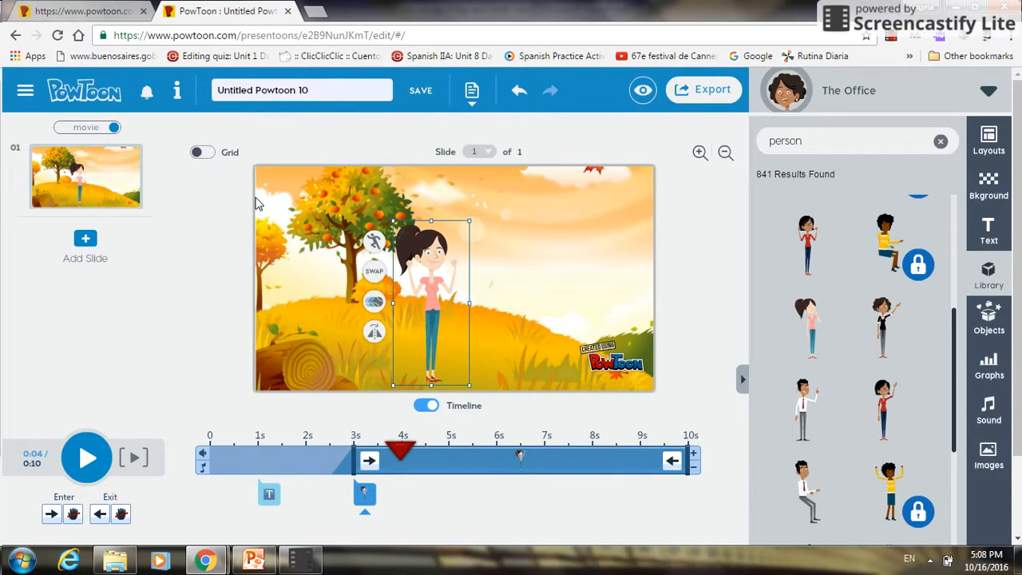
{"action": "left_click", "coordinate": [378, 249]}
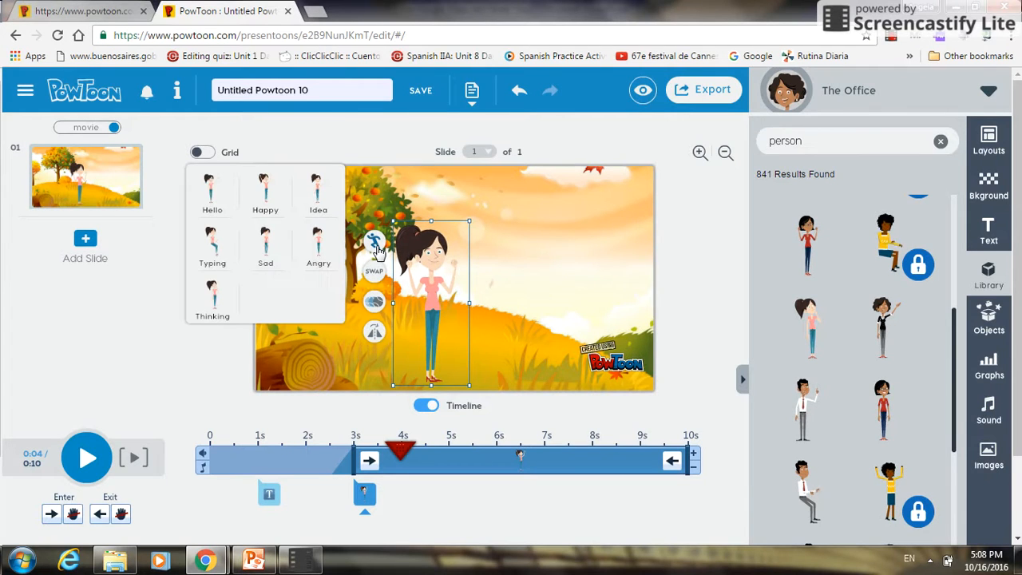
{"action": "left_click", "coordinate": [323, 194]}
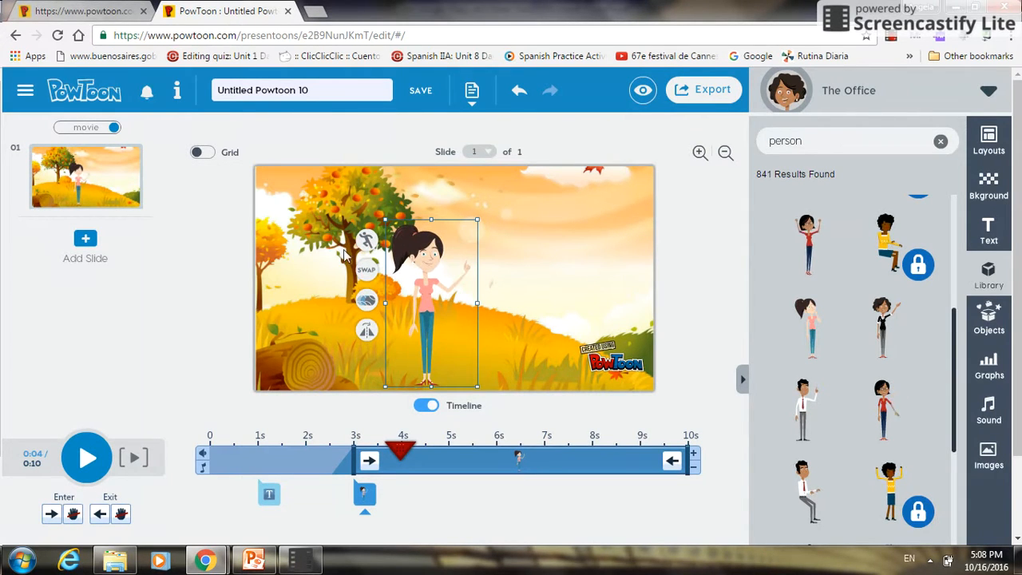
{"action": "left_click", "coordinate": [367, 241]}
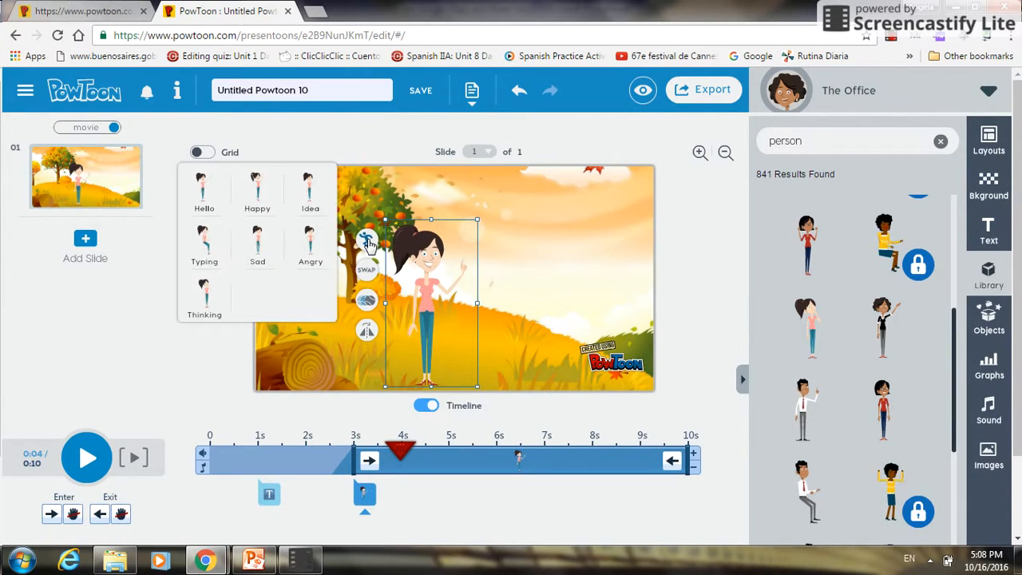
{"action": "left_click", "coordinate": [311, 248]}
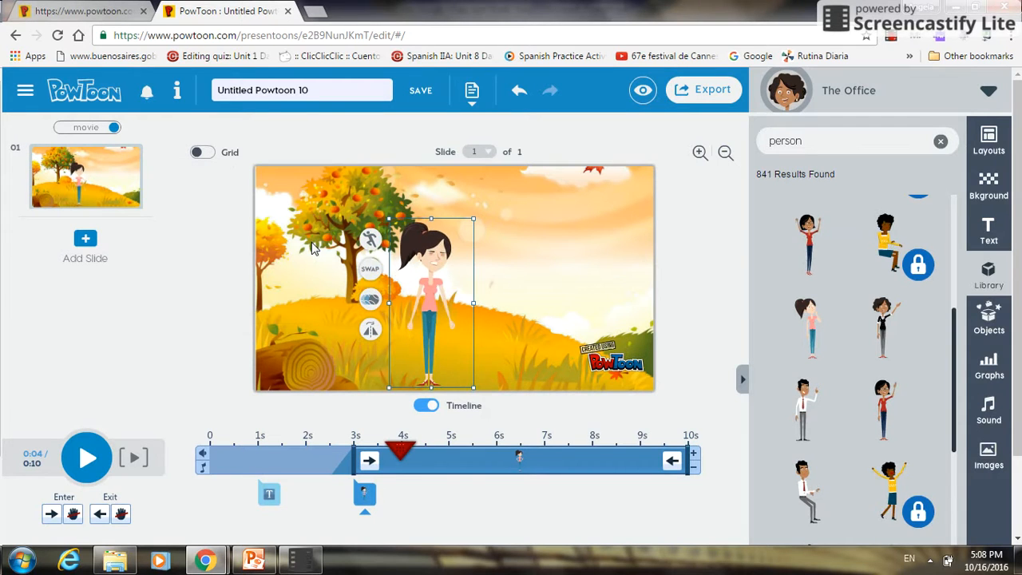
- Change the ponytailed woman's pose to Hello and keep her selected on the slide
{"action": "left_click", "coordinate": [372, 239]}
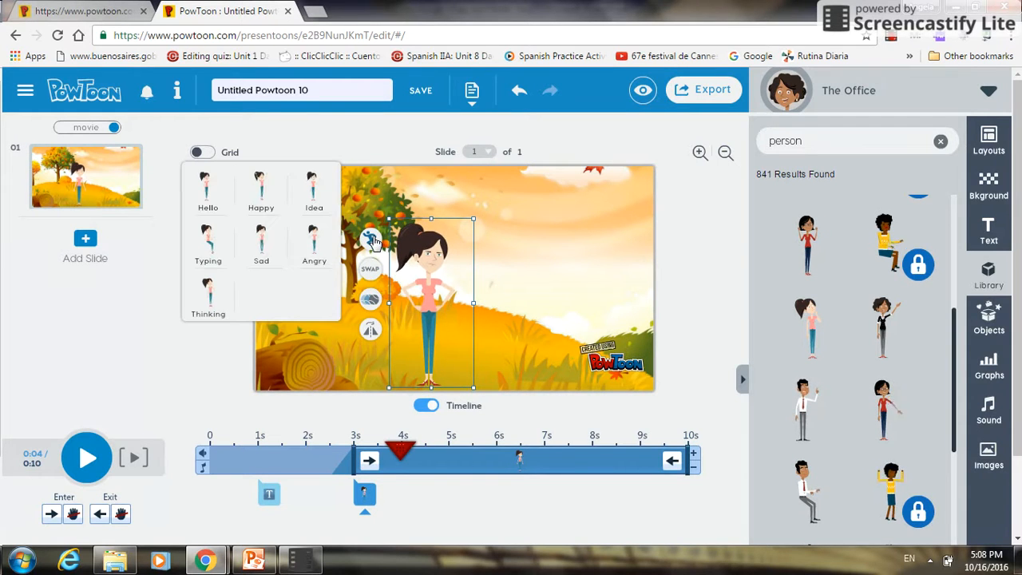
{"action": "left_click", "coordinate": [214, 204]}
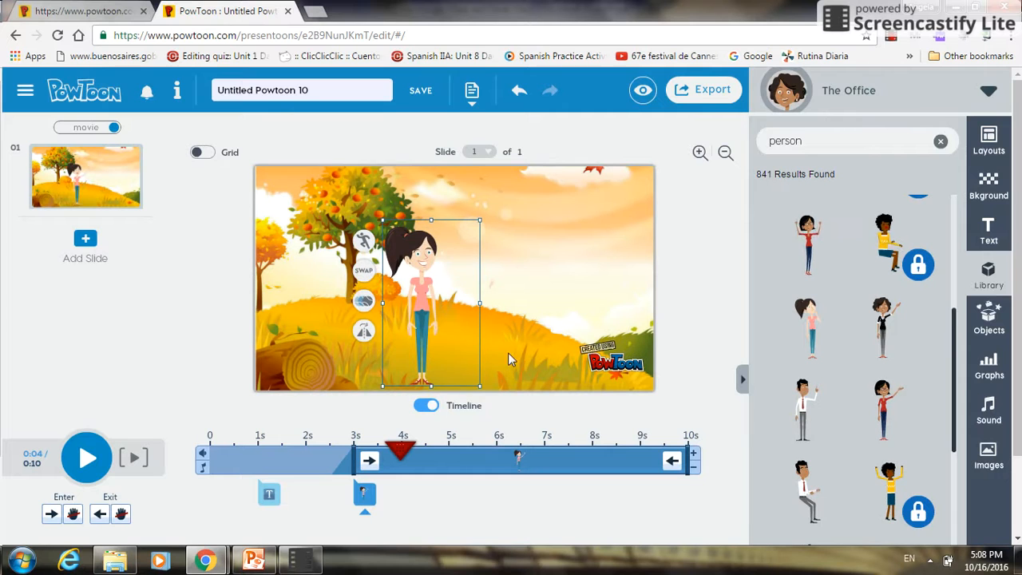
{"action": "left_click", "coordinate": [539, 423]}
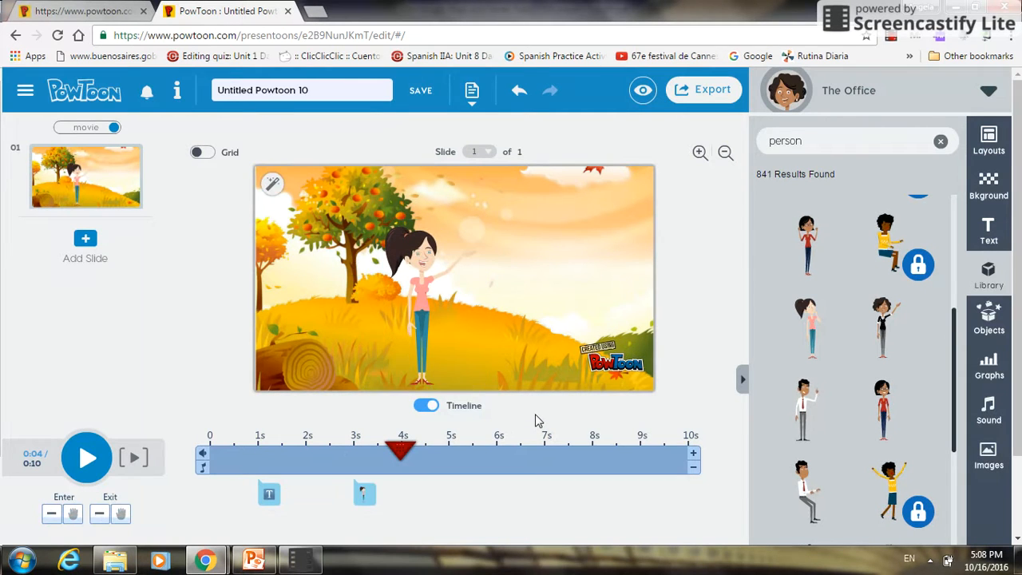
{"action": "left_click", "coordinate": [426, 323]}
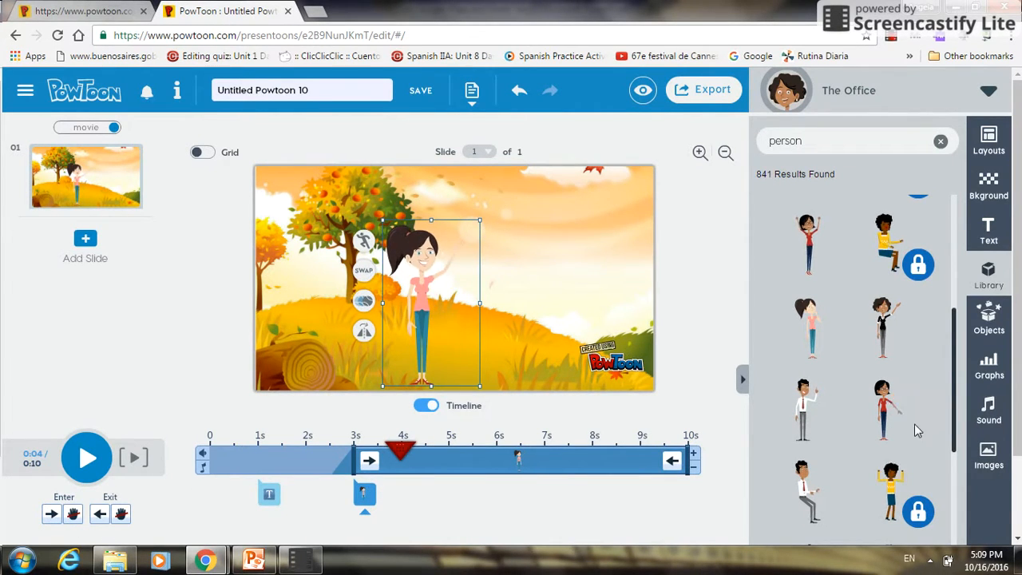
- Add the man in the white shirt and tie, place him across the hill from the woman, and flip him to face her
{"action": "left_click", "coordinate": [800, 403]}
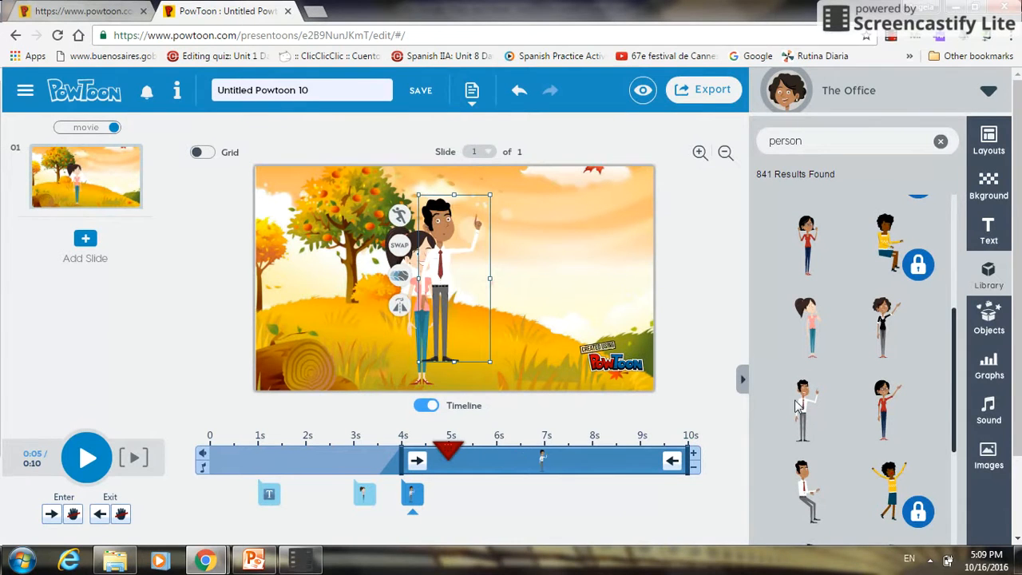
{"action": "left_click_drag", "start_coordinate": [454, 254], "coordinate": [507, 260]}
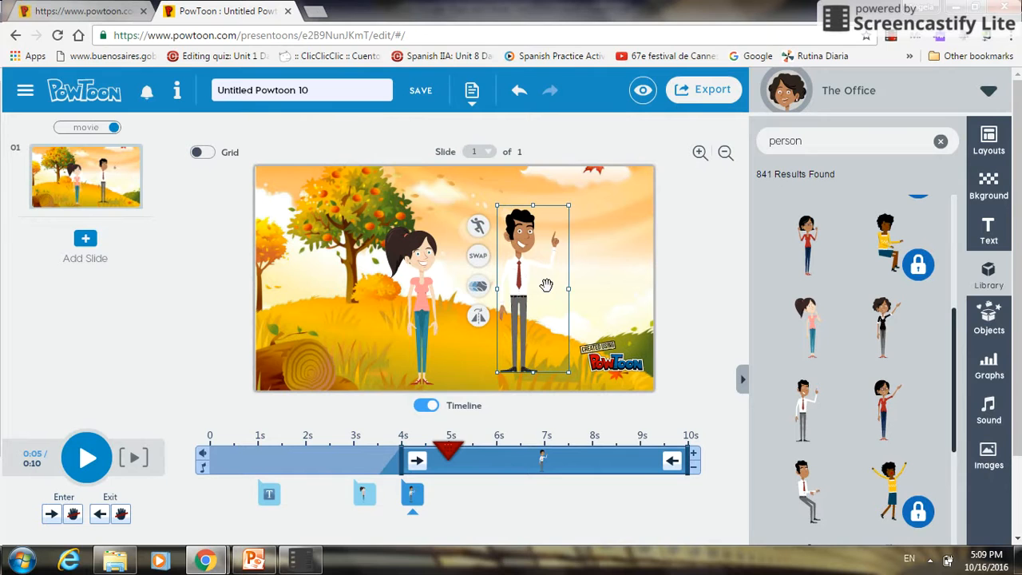
{"action": "left_click", "coordinate": [478, 318]}
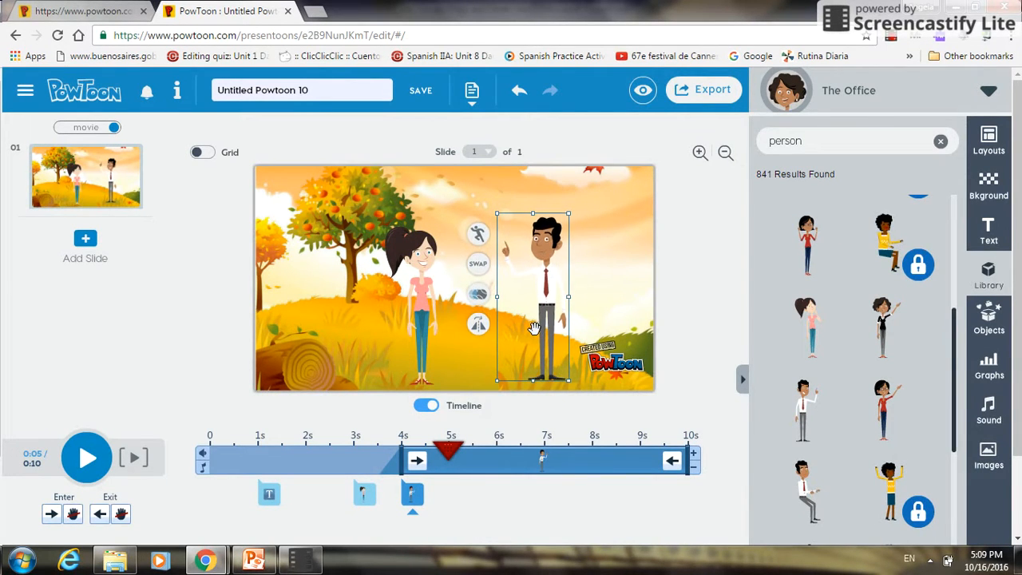
- Look at the man's animation repeat options, and nudge him slightly further from the woman
{"action": "left_click", "coordinate": [481, 300]}
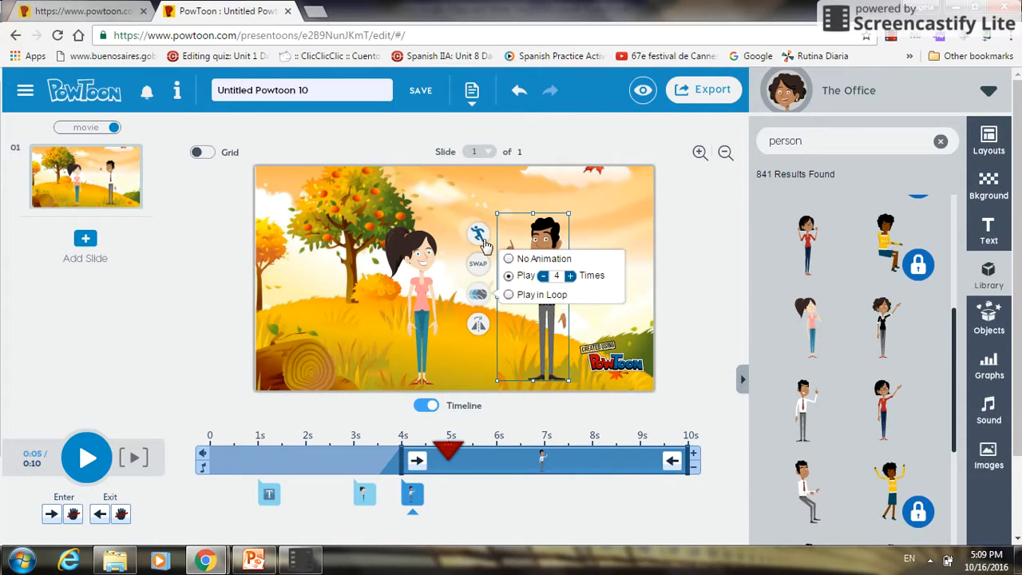
{"action": "left_click", "coordinate": [612, 229]}
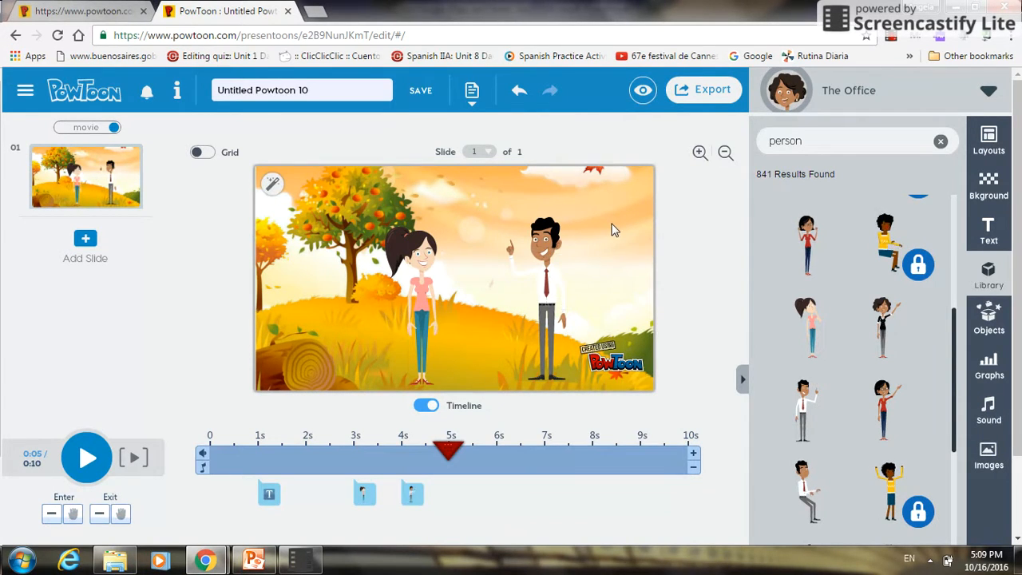
{"action": "left_click", "coordinate": [527, 245]}
{"action": "left_click", "coordinate": [628, 278]}
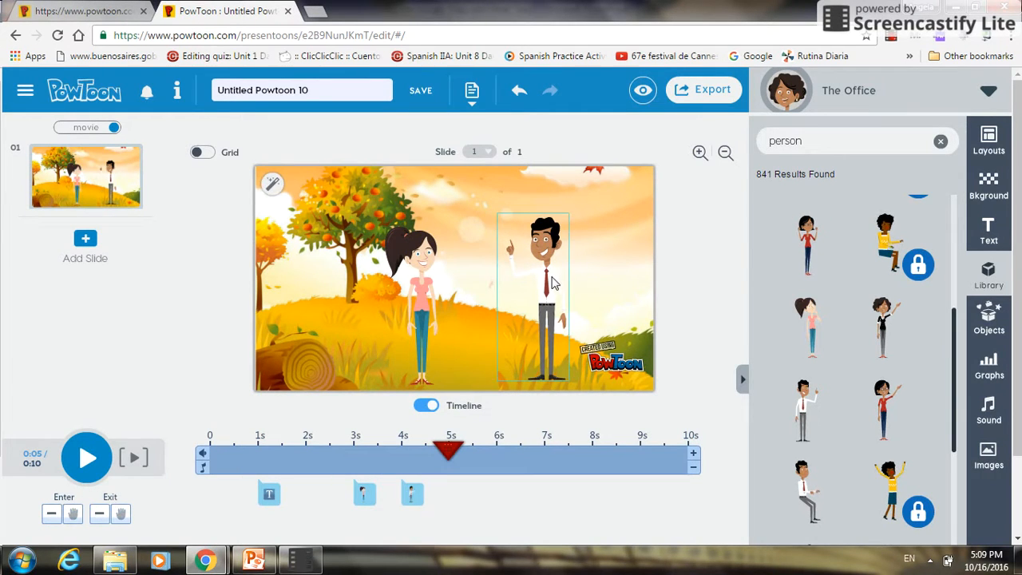
{"action": "left_click_drag", "start_coordinate": [545, 276], "coordinate": [552, 277]}
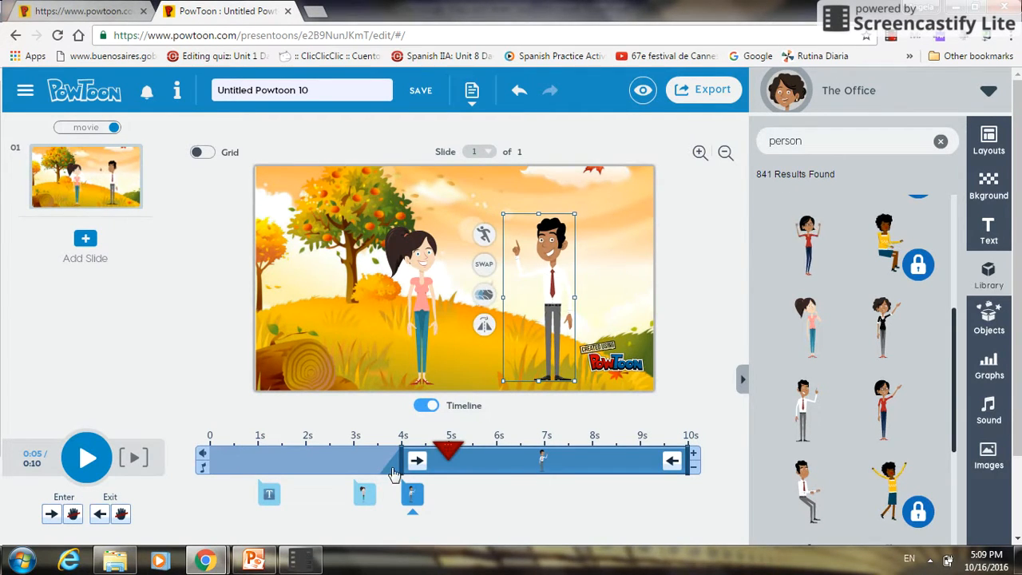
- Delay the man's entrance on the timeline to about 4.5 seconds
{"action": "left_click", "coordinate": [363, 494]}
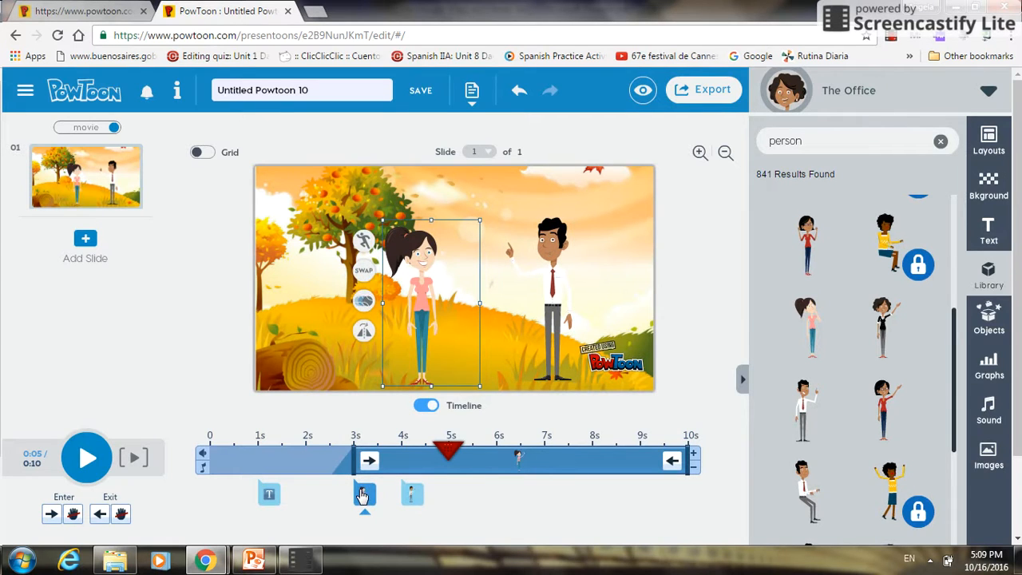
{"action": "left_click", "coordinate": [413, 496]}
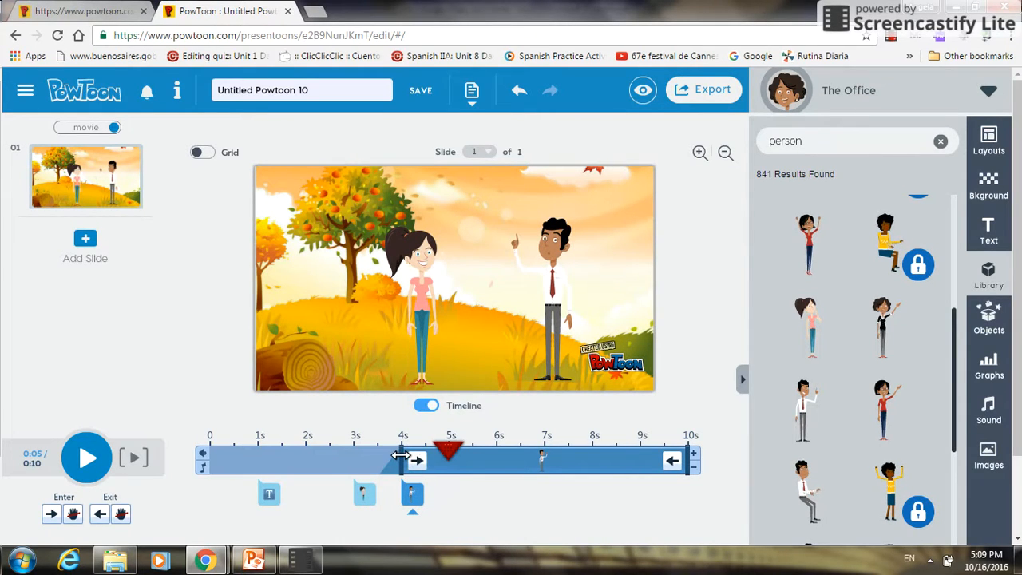
{"action": "left_click", "coordinate": [503, 525]}
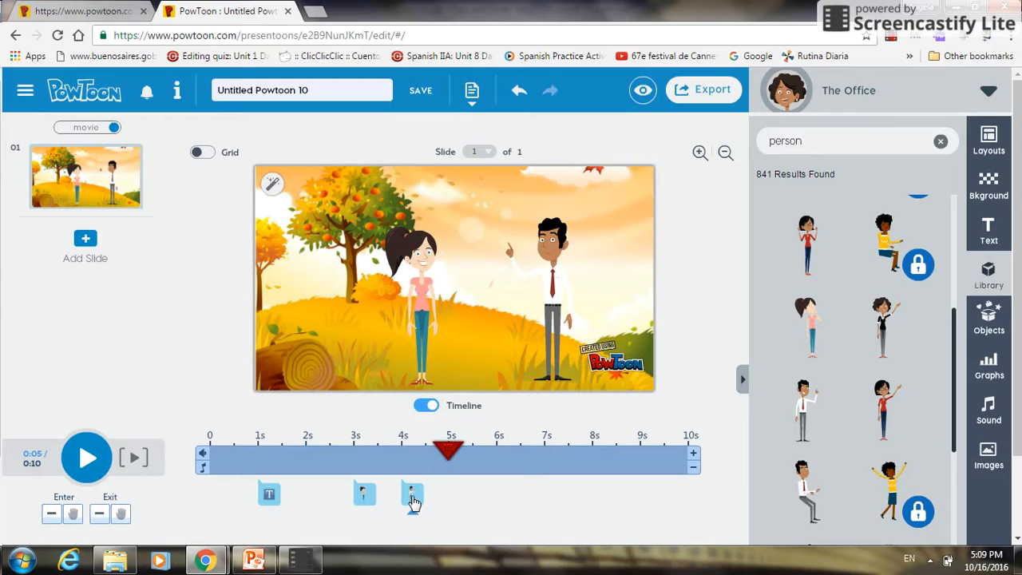
{"action": "left_click", "coordinate": [413, 495]}
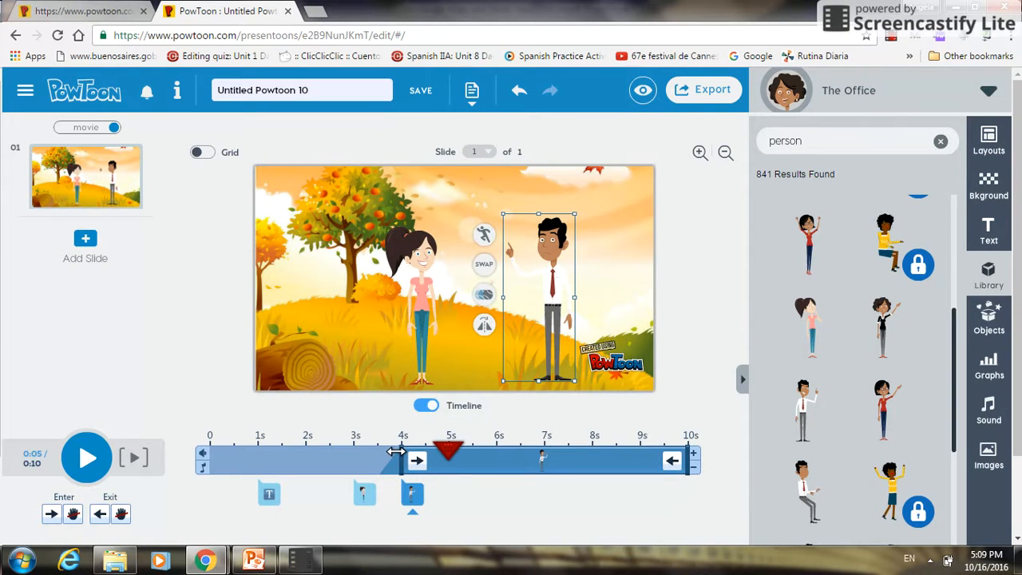
{"action": "left_click_drag", "start_coordinate": [395, 451], "coordinate": [413, 452]}
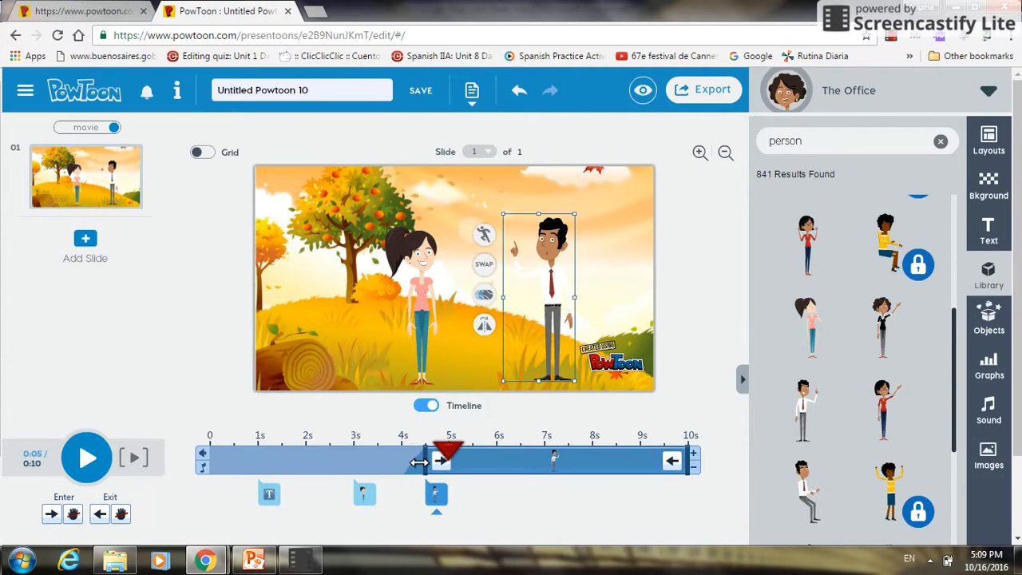
{"action": "left_click", "coordinate": [487, 501]}
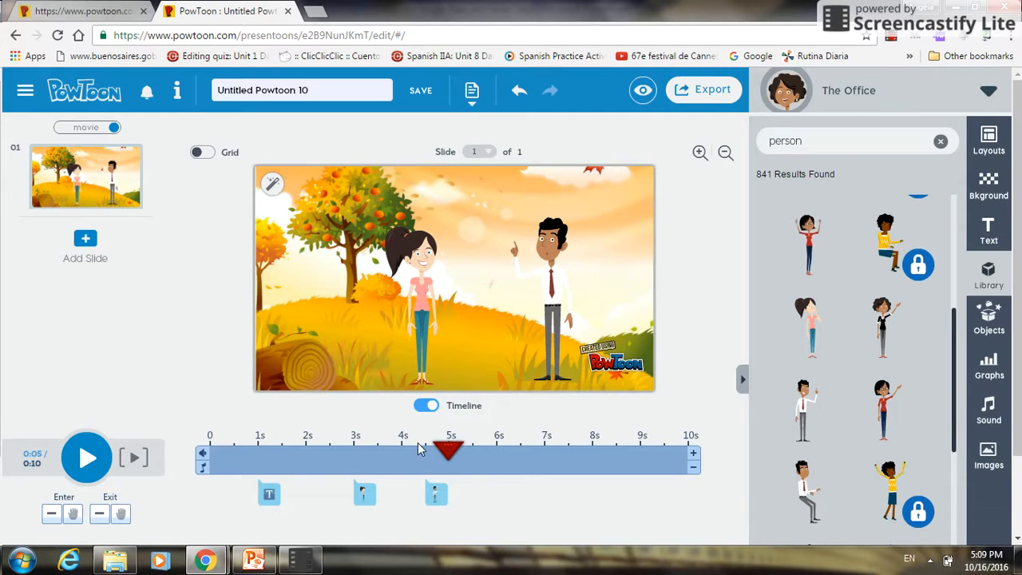
- Play the slide from 0 seconds to check the characters' entrances, and pause at the 6-second mark
{"action": "left_click_drag", "start_coordinate": [445, 442], "coordinate": [193, 442]}
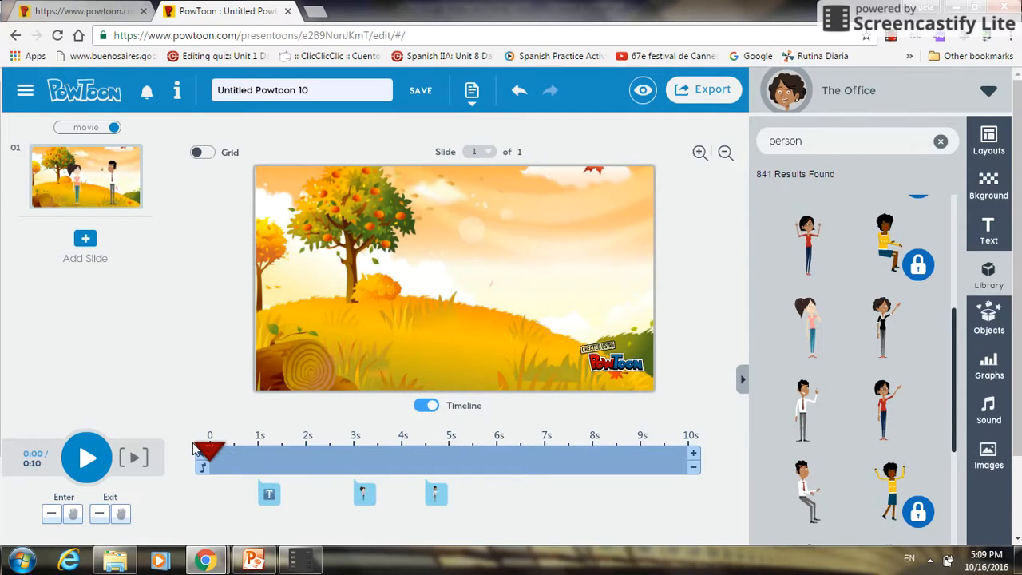
{"action": "left_click", "coordinate": [96, 457]}
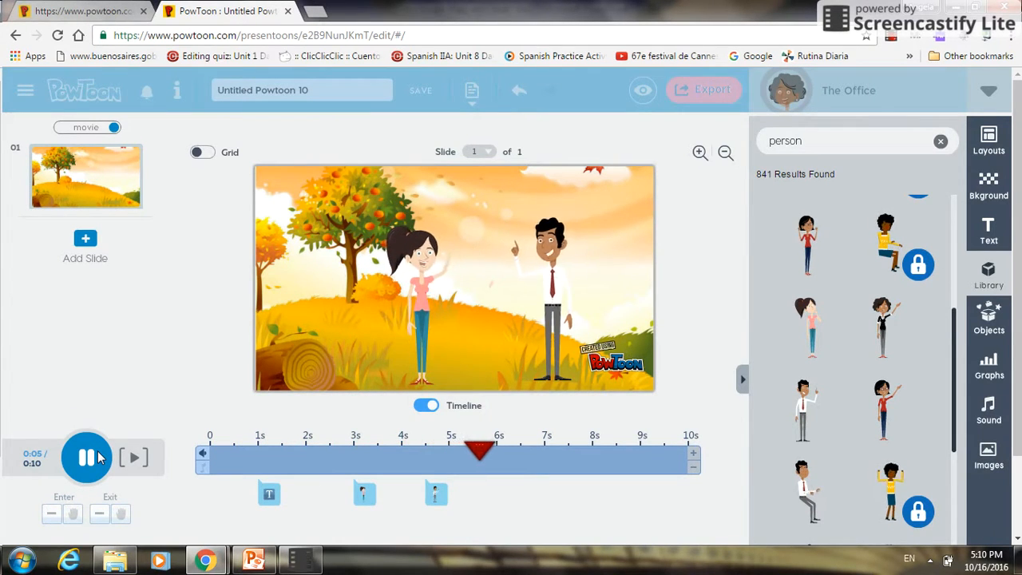
{"action": "left_click", "coordinate": [88, 457]}
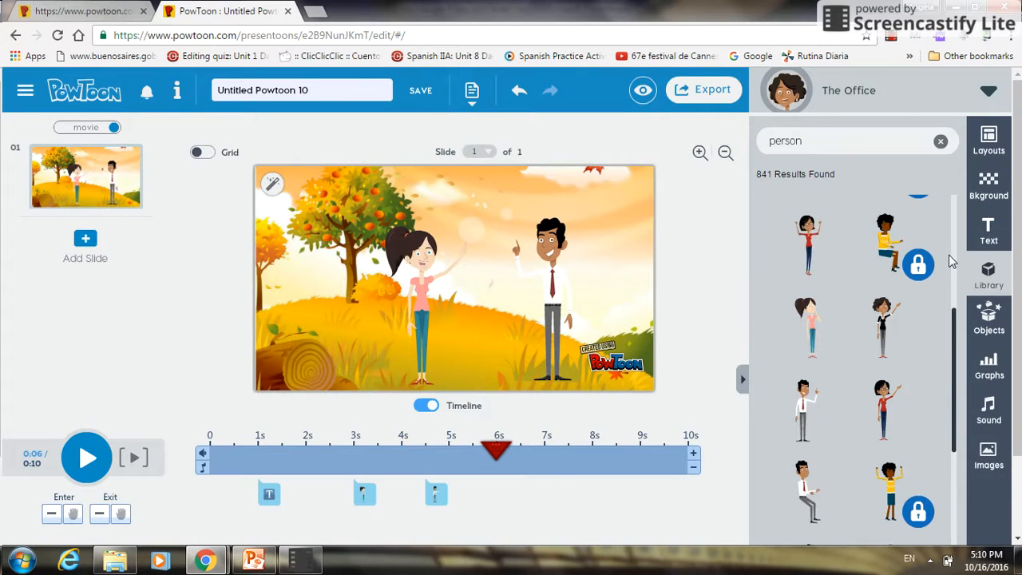
- Add a speech bubble at the 6-second mark, place it over the tree, and flip it so its tail points to the woman
{"action": "left_click", "coordinate": [989, 239]}
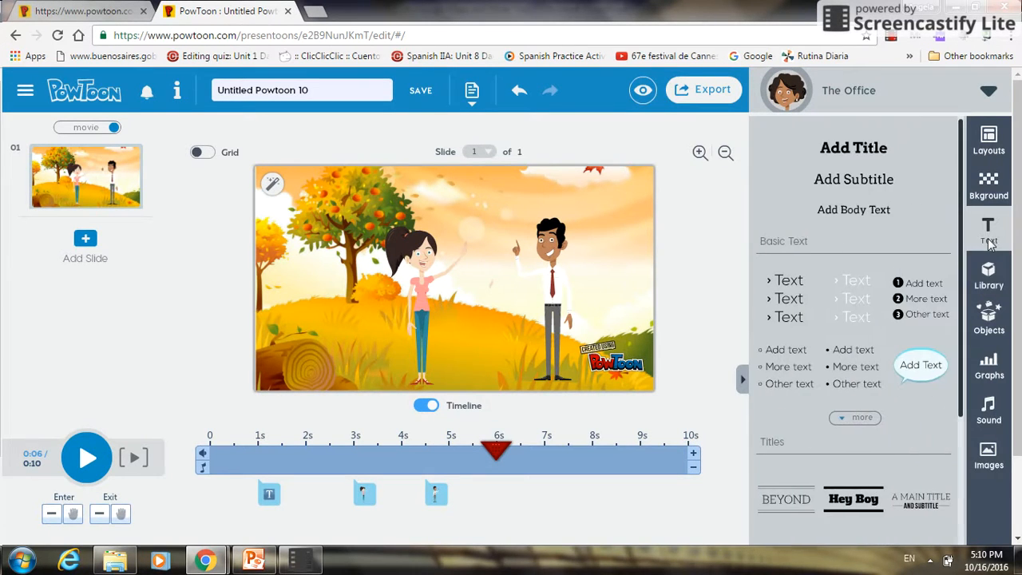
{"action": "left_click", "coordinate": [989, 241]}
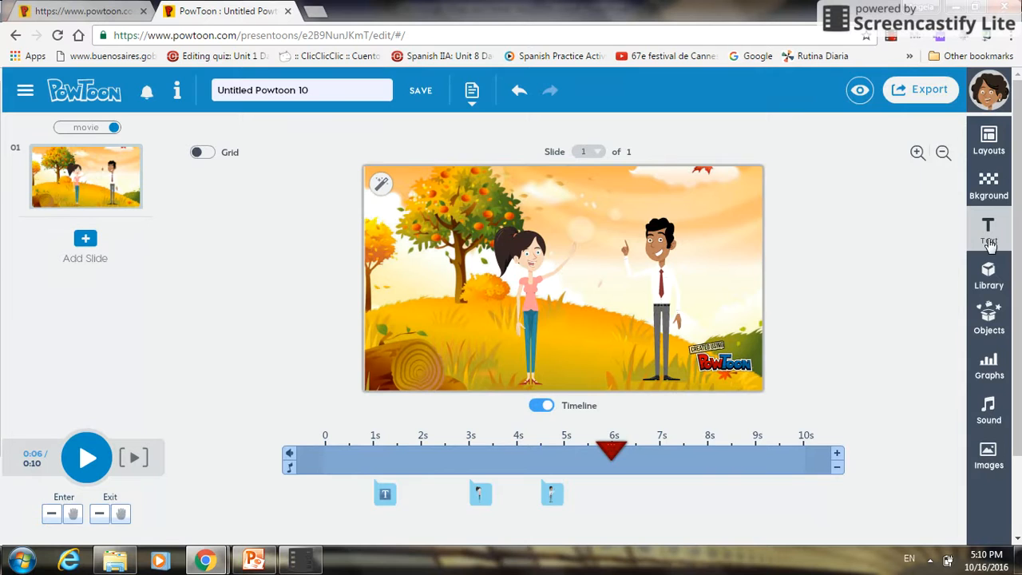
{"action": "left_click", "coordinate": [989, 242]}
{"action": "left_click", "coordinate": [920, 364]}
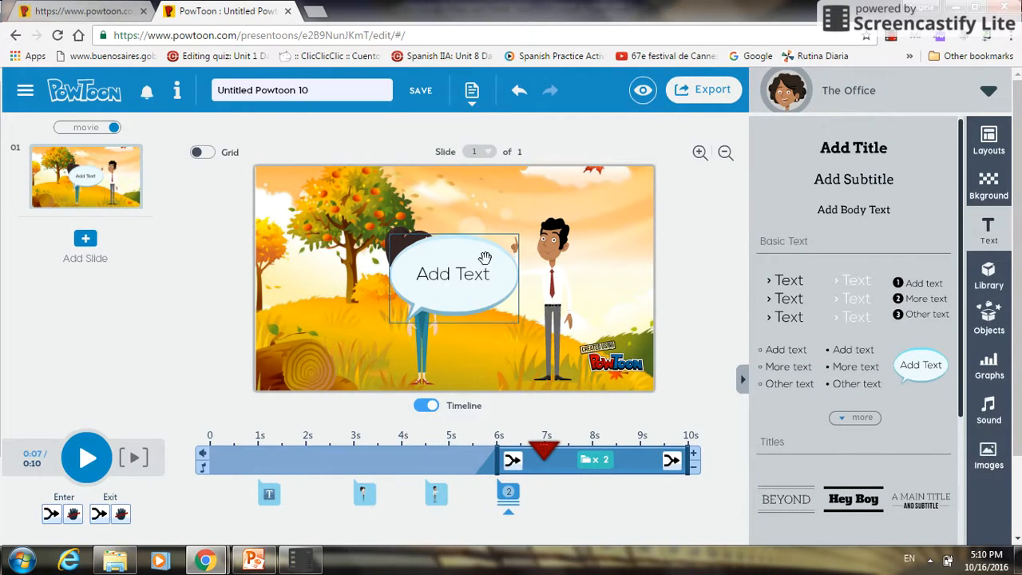
{"action": "left_click_drag", "start_coordinate": [463, 255], "coordinate": [358, 207]}
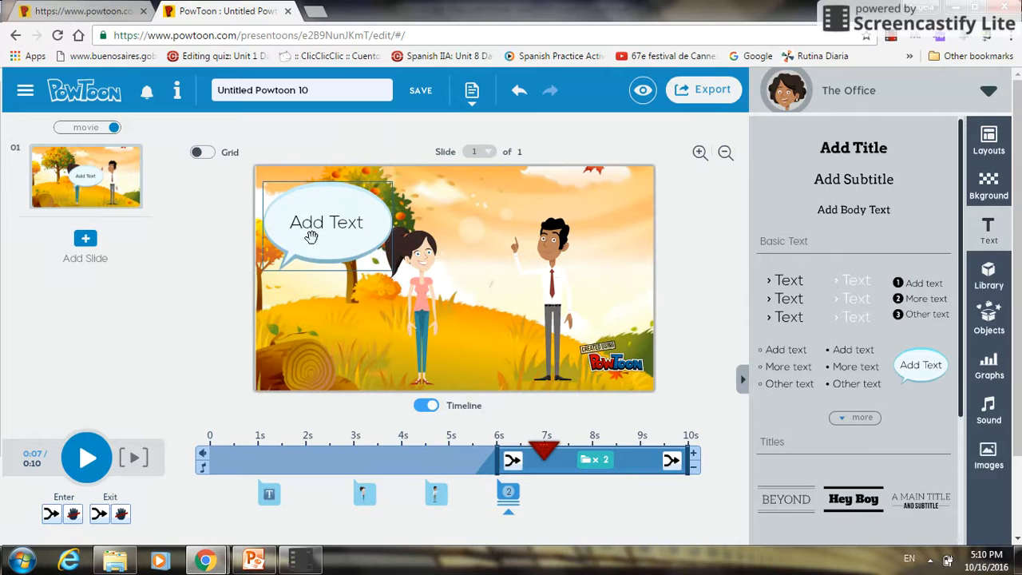
{"action": "left_click", "coordinate": [285, 274]}
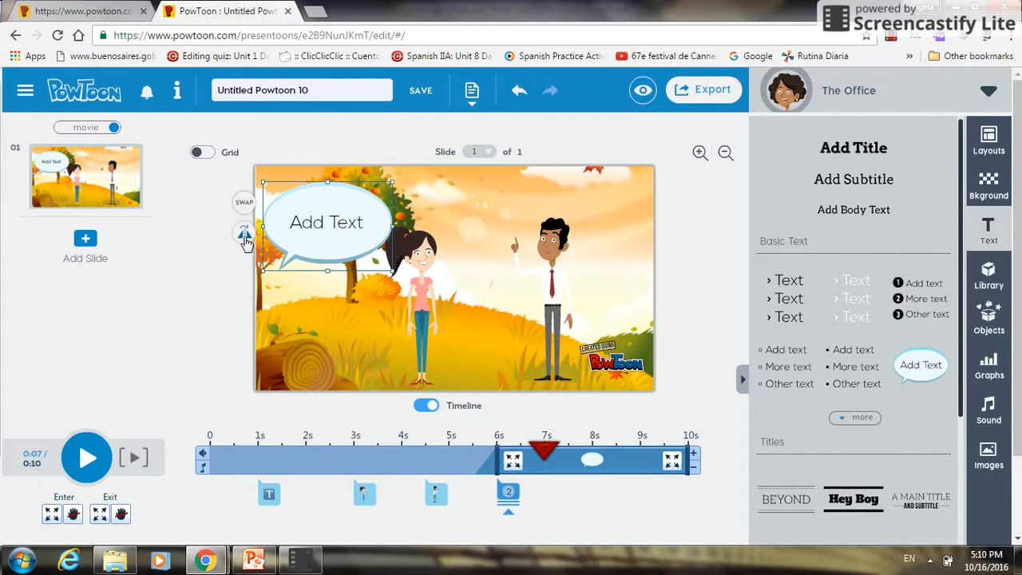
- Replace the speech bubble's placeholder text with "Bonjour!"
{"action": "left_click", "coordinate": [349, 225]}
{"action": "double_click", "coordinate": [349, 225]}
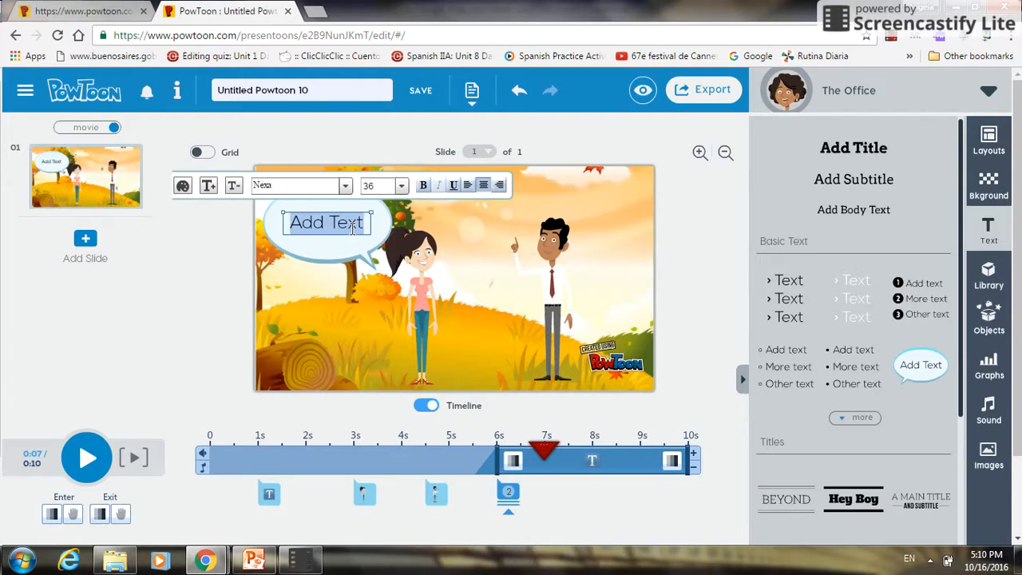
{"action": "type", "text": "H"}
{"action": "key", "text": "BackSpace"}
{"action": "key", "text": "BackSpace"}
{"action": "key", "text": "BackSpace"}
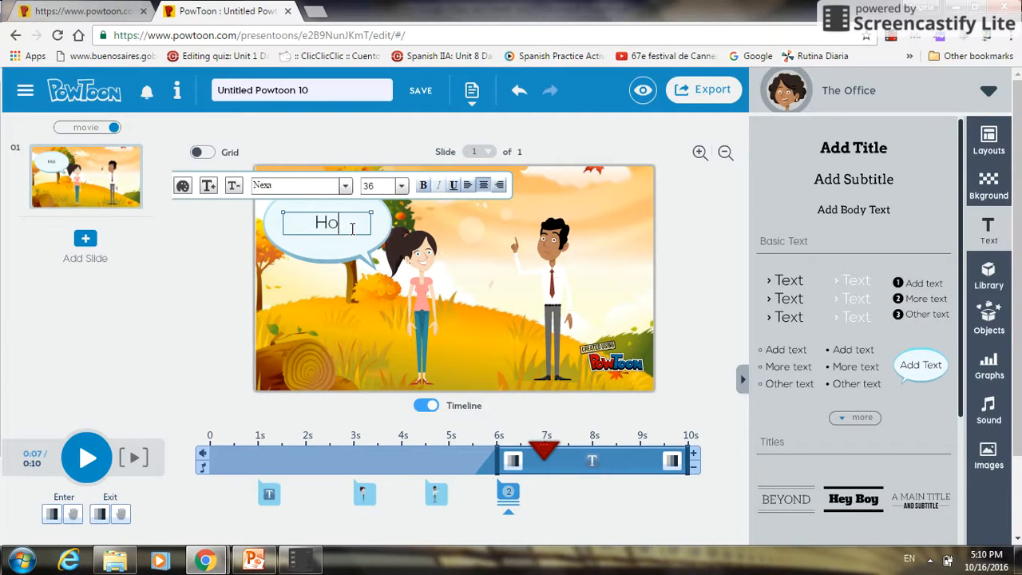
{"action": "type", "text": "Bonjour"}
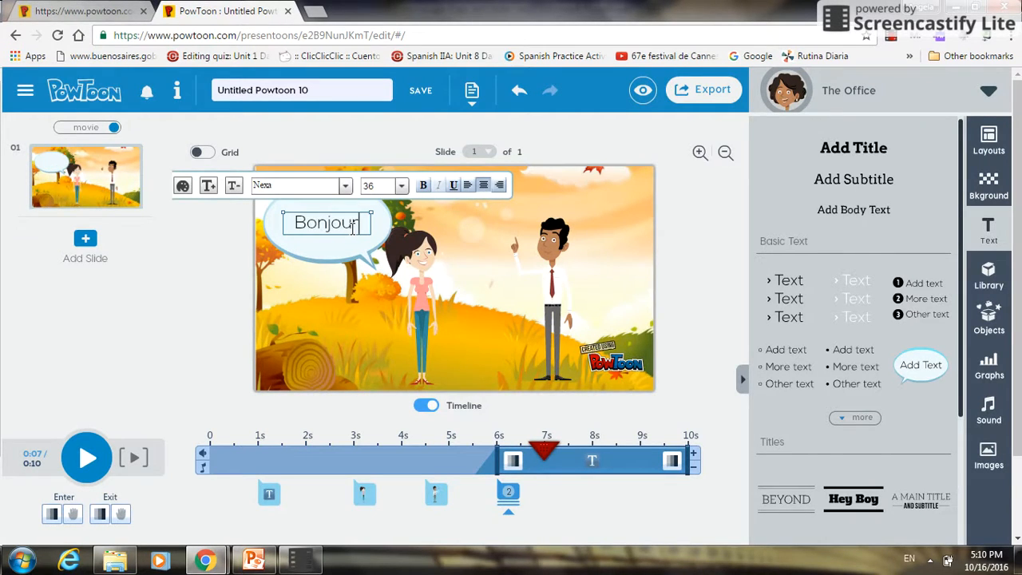
{"action": "type", "text": "!"}
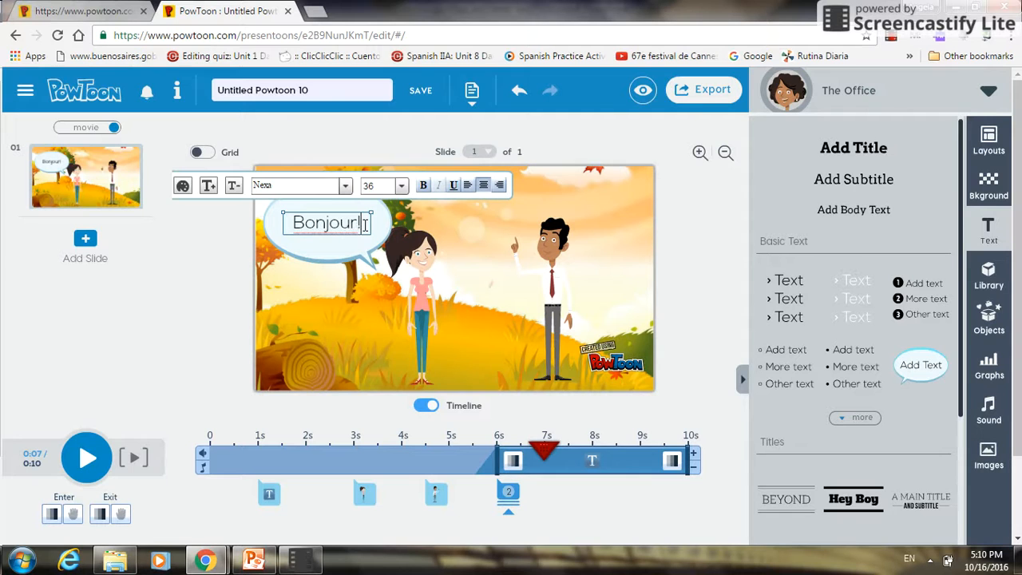
- Make the "Bonjour!" text in the speech bubble bold and red
{"action": "key", "text": "ctrl+a"}
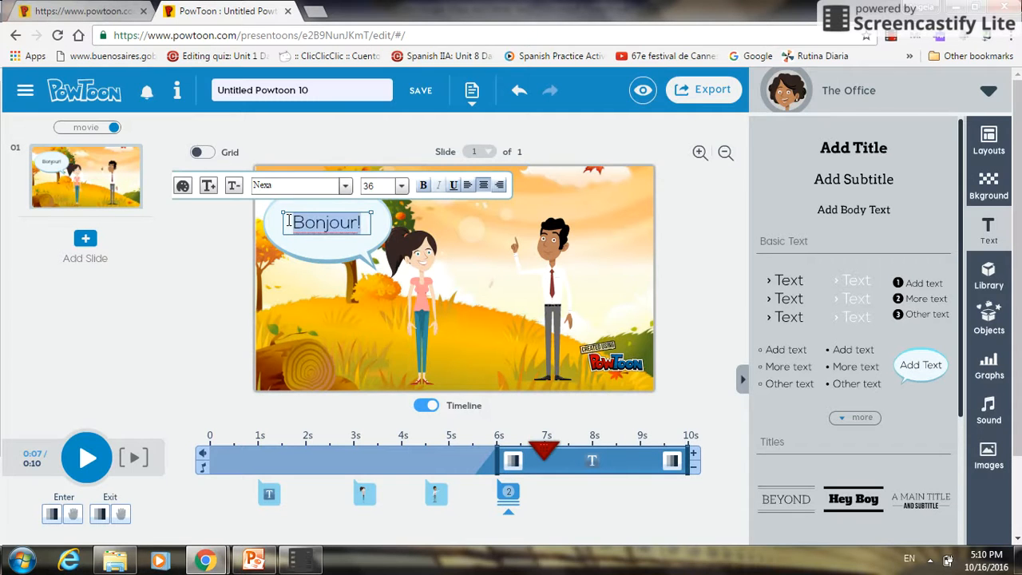
{"action": "left_click", "coordinate": [423, 186]}
{"action": "left_click", "coordinate": [183, 185]}
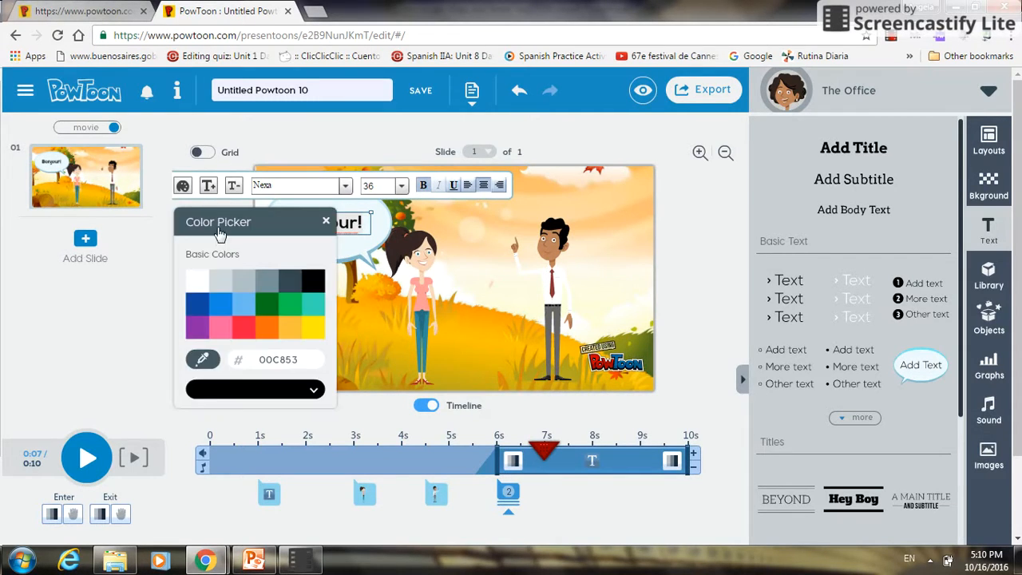
{"action": "left_click", "coordinate": [244, 328]}
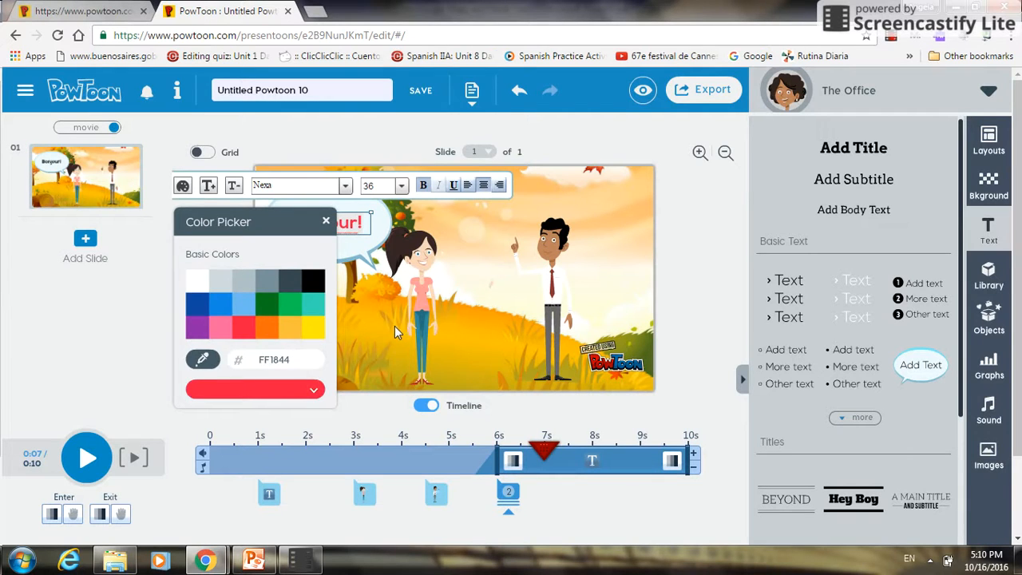
{"action": "left_click", "coordinate": [396, 325]}
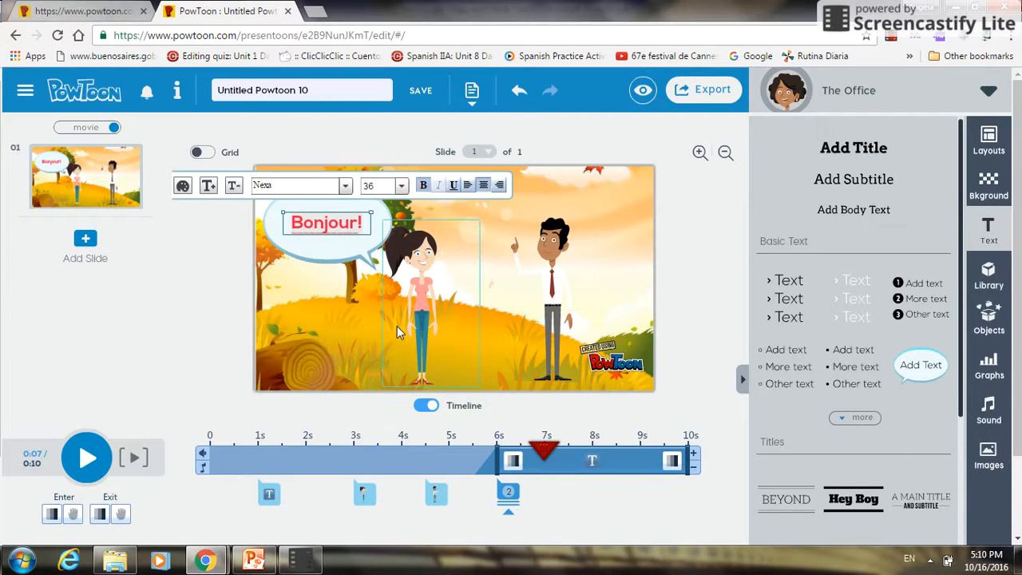
{"action": "left_click", "coordinate": [699, 284]}
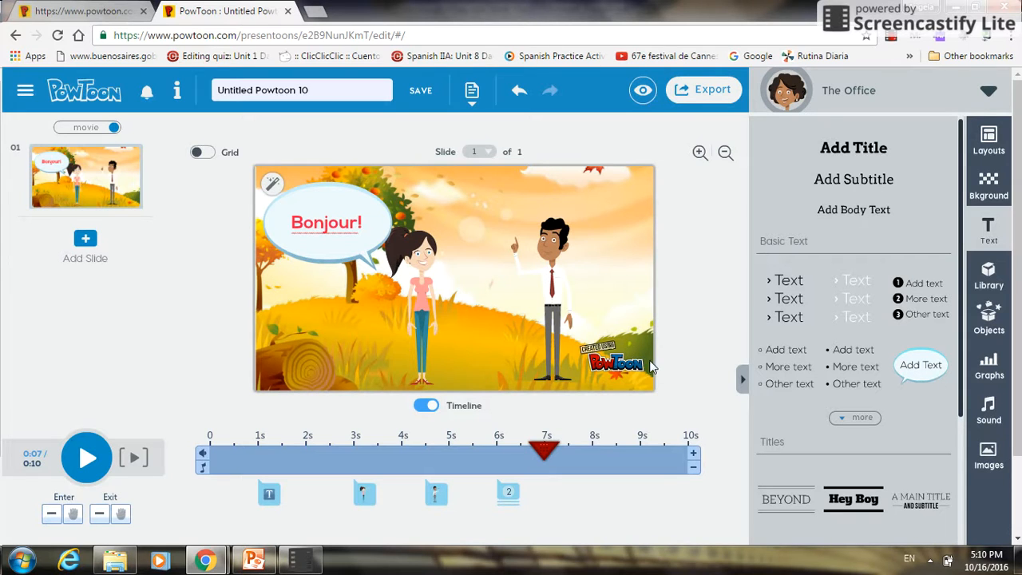
{"action": "left_click", "coordinate": [328, 227]}
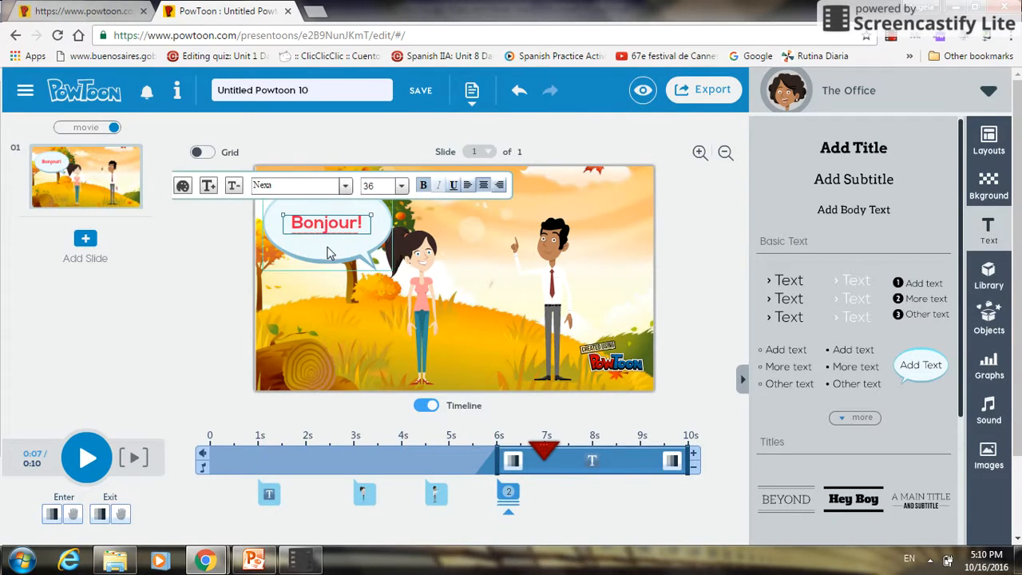
- Add a second speech bubble at the 7-second mark, place it in the slide's upper-right corner, and move the man closer to the woman
{"action": "left_click", "coordinate": [330, 253]}
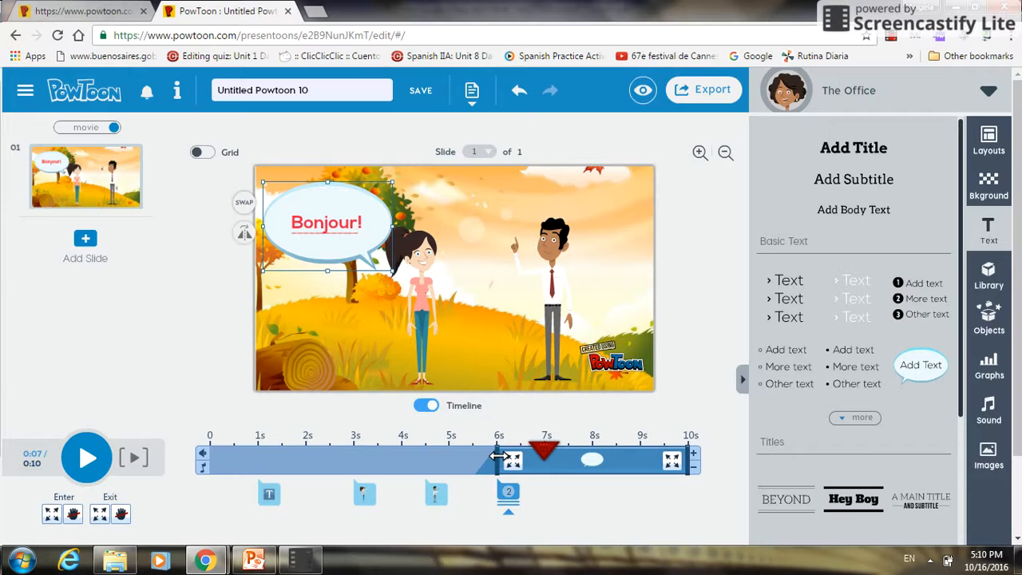
{"action": "left_click", "coordinate": [607, 426]}
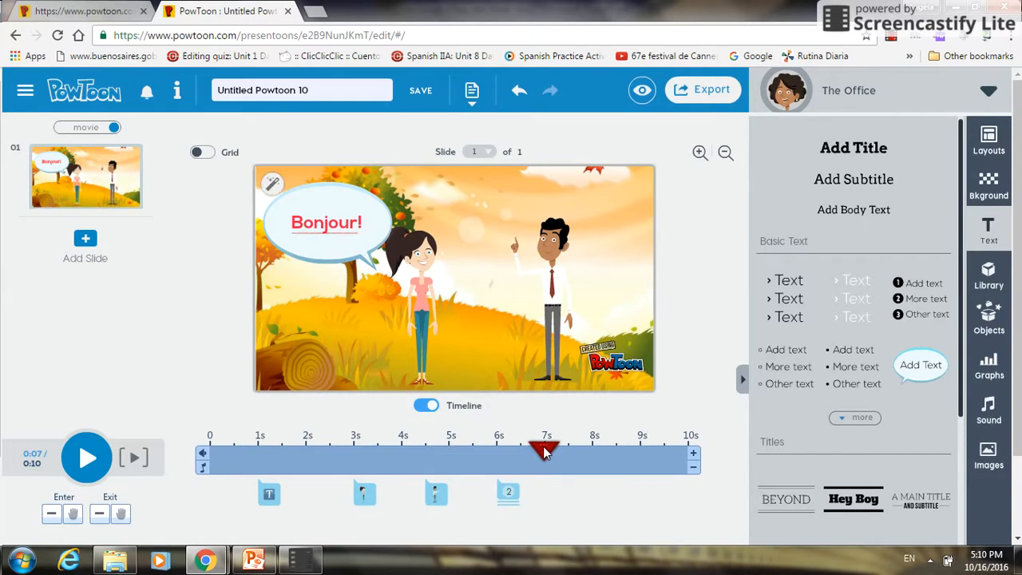
{"action": "left_click", "coordinate": [988, 233]}
{"action": "left_click", "coordinate": [990, 236]}
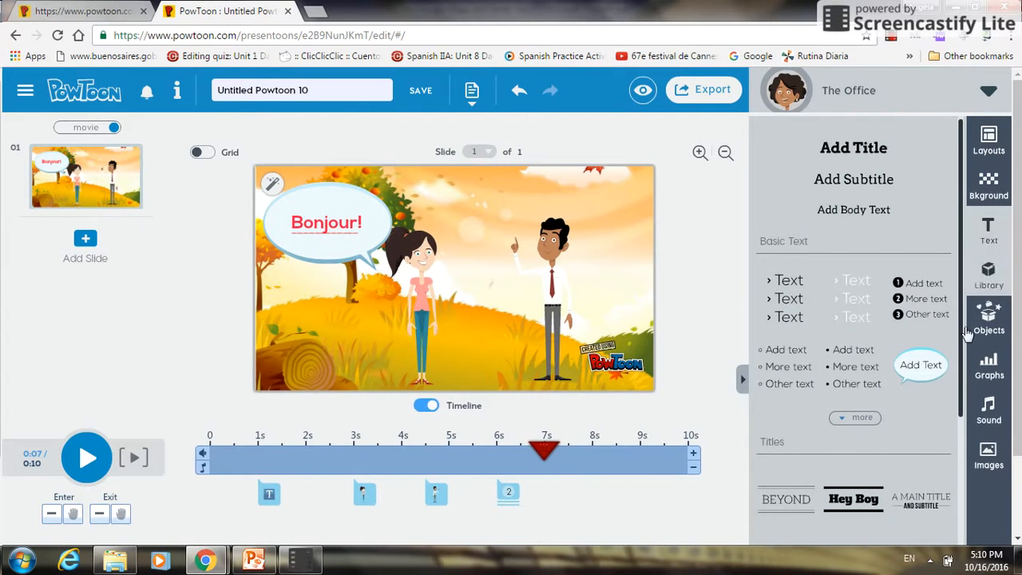
{"action": "left_click", "coordinate": [918, 372]}
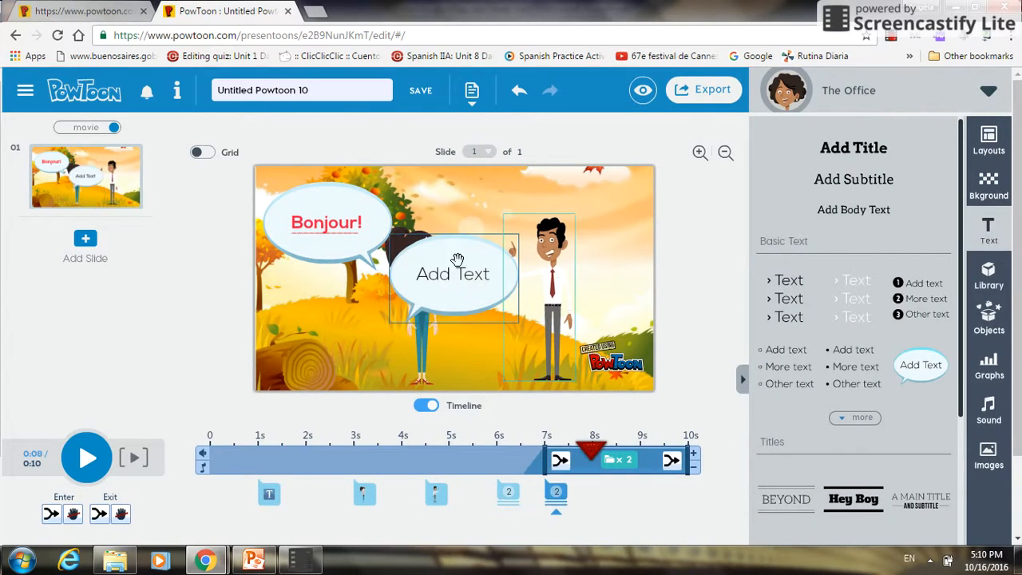
{"action": "left_click_drag", "start_coordinate": [459, 234], "coordinate": [593, 170]}
{"action": "left_click_drag", "start_coordinate": [562, 284], "coordinate": [523, 297]}
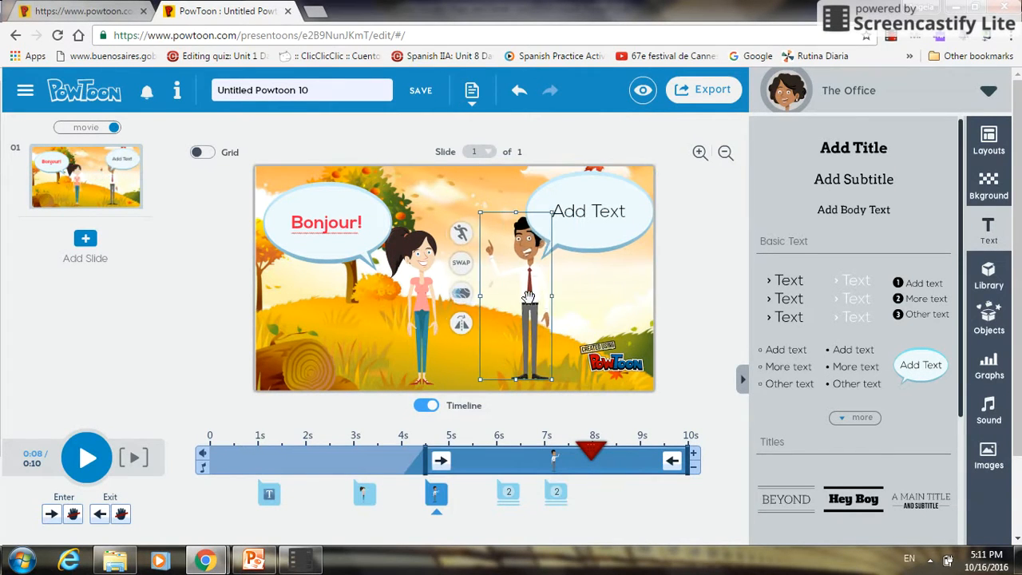
- Replace the second speech bubble's placeholder text with "Salut!"
{"action": "left_click", "coordinate": [587, 212]}
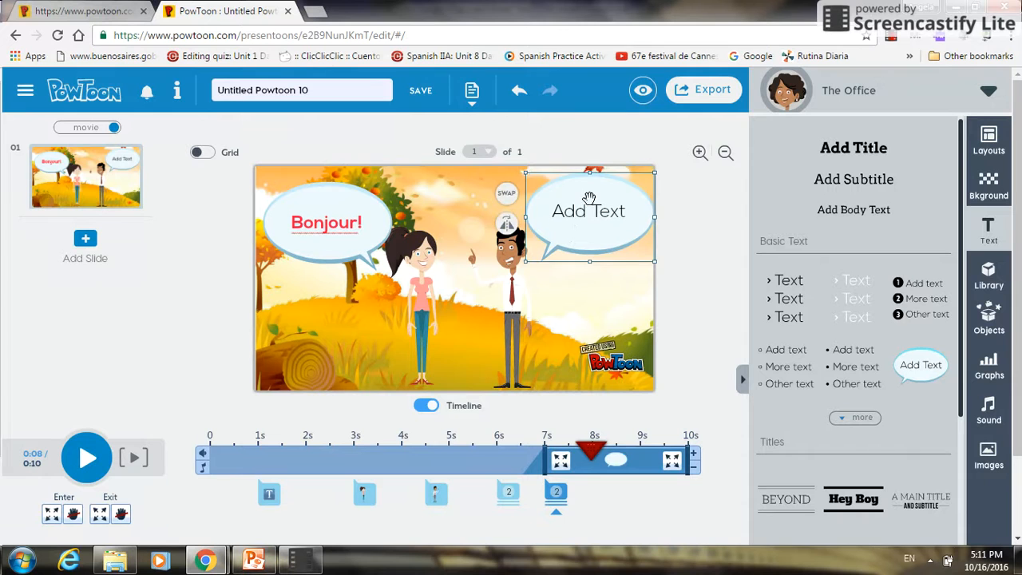
{"action": "left_click", "coordinate": [588, 212]}
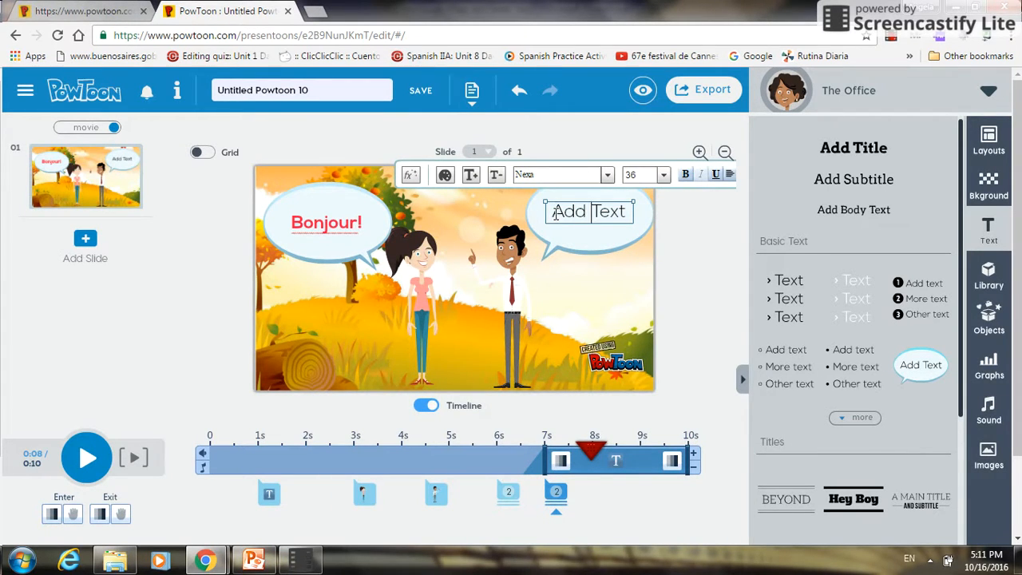
{"action": "left_click_drag", "start_coordinate": [556, 212], "coordinate": [623, 211]}
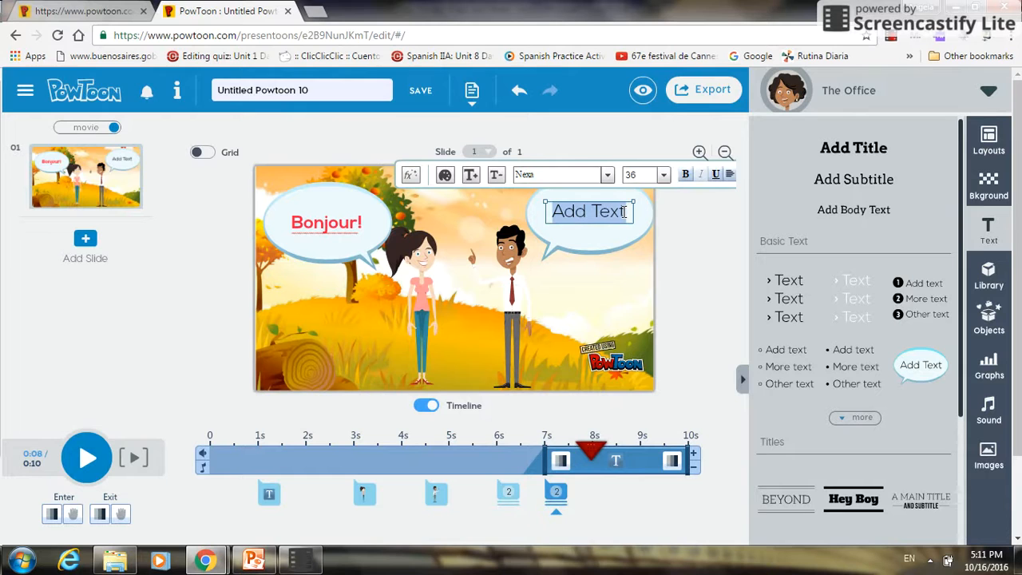
{"action": "type", "text": "Sault"}
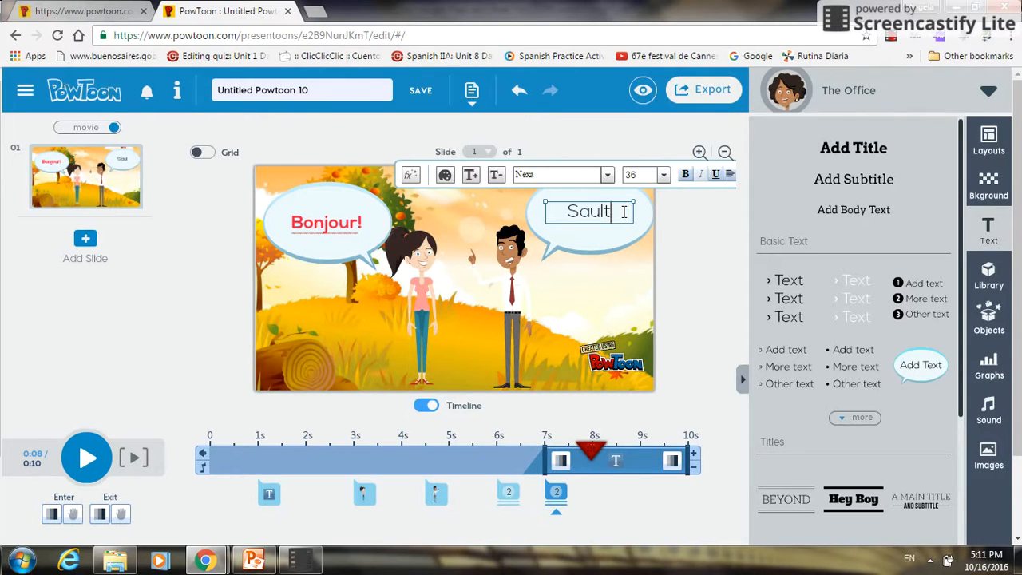
{"action": "key", "text": "BackSpace"}
{"action": "key", "text": "BackSpace"}
{"action": "key", "text": "BackSpace"}
{"action": "type", "text": "lut!"}
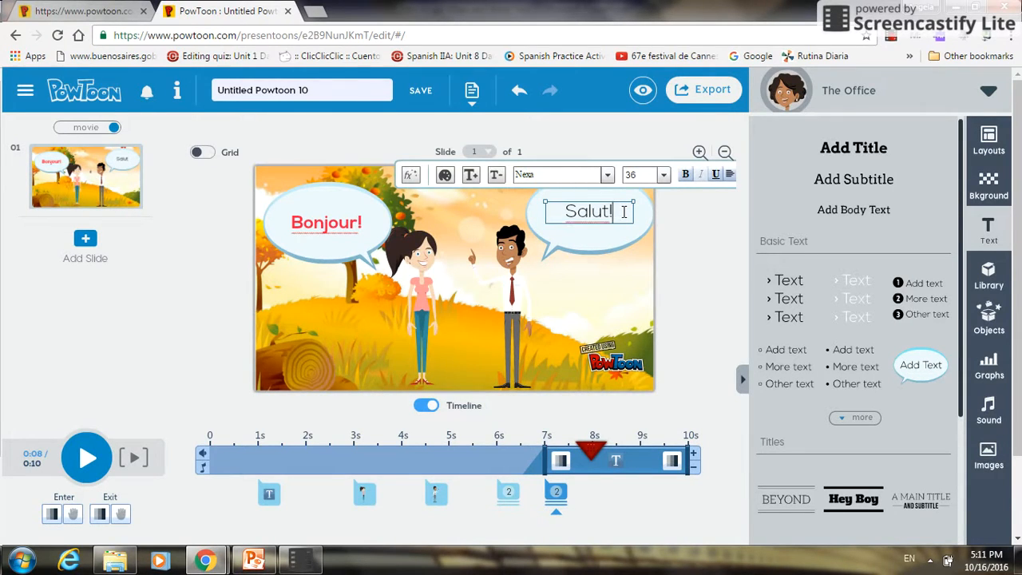
{"action": "left_click", "coordinate": [682, 397]}
- Play the slide from 0 seconds to check both speech bubbles' timing, and pause shortly after the 7-second mark
{"action": "left_click_drag", "start_coordinate": [590, 453], "coordinate": [200, 453]}
{"action": "left_click", "coordinate": [86, 458]}
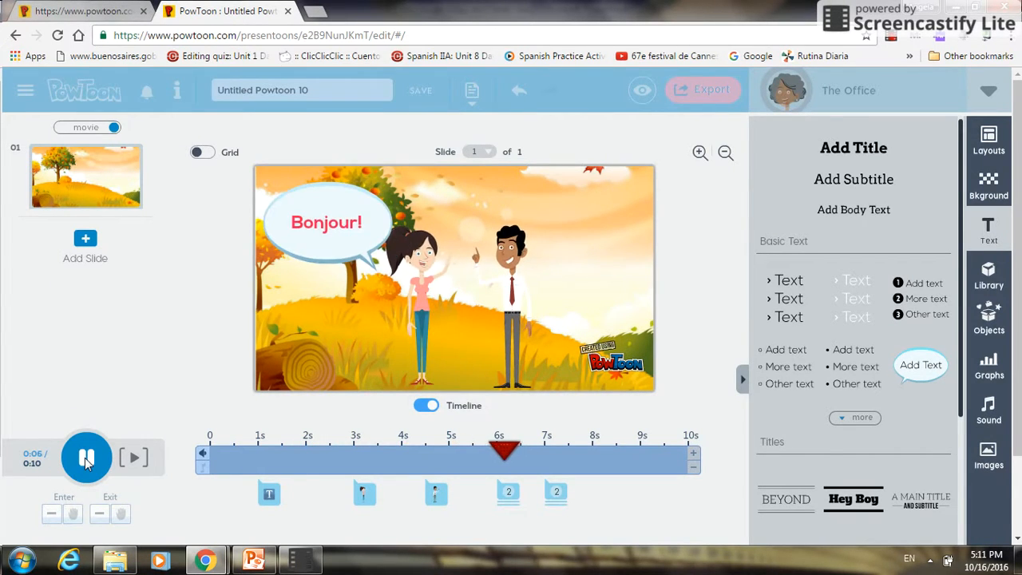
{"action": "left_click", "coordinate": [86, 459]}
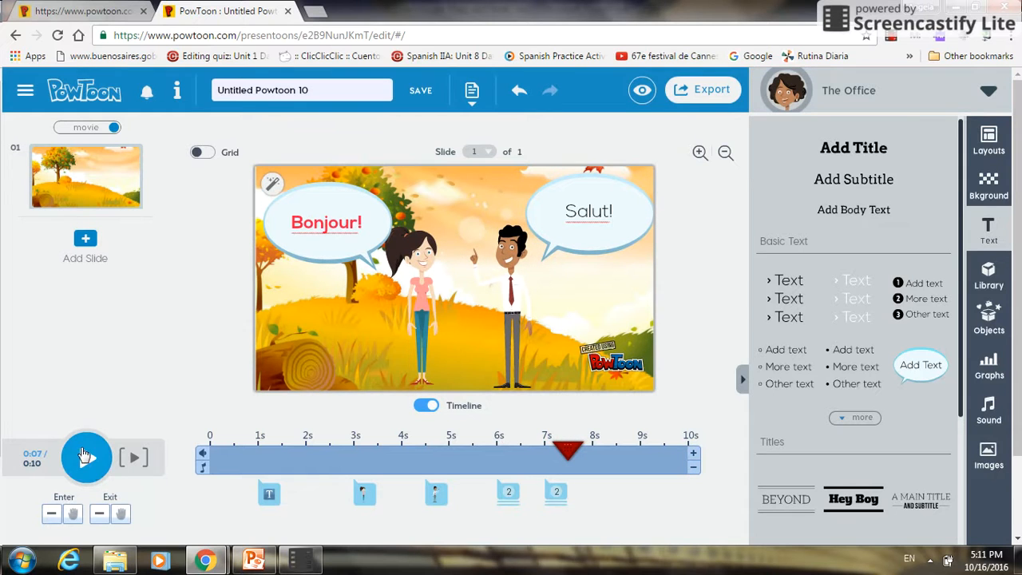
- Set both the woman's speech bubble and its "Bonjour!" text to start at 5 seconds on the timeline
{"action": "left_click", "coordinate": [305, 229]}
{"action": "left_click", "coordinate": [311, 243]}
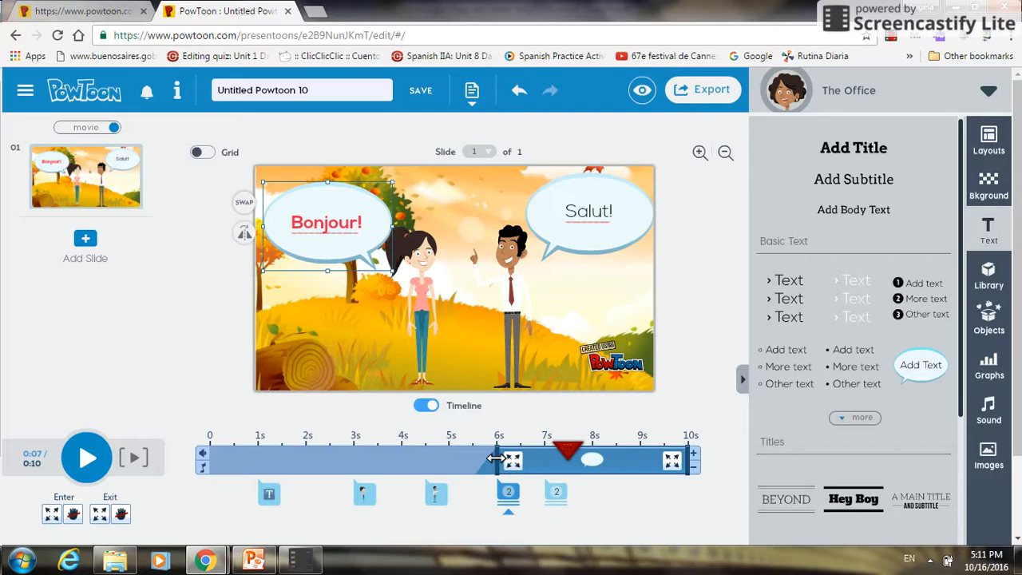
{"action": "left_click_drag", "start_coordinate": [494, 461], "coordinate": [451, 457]}
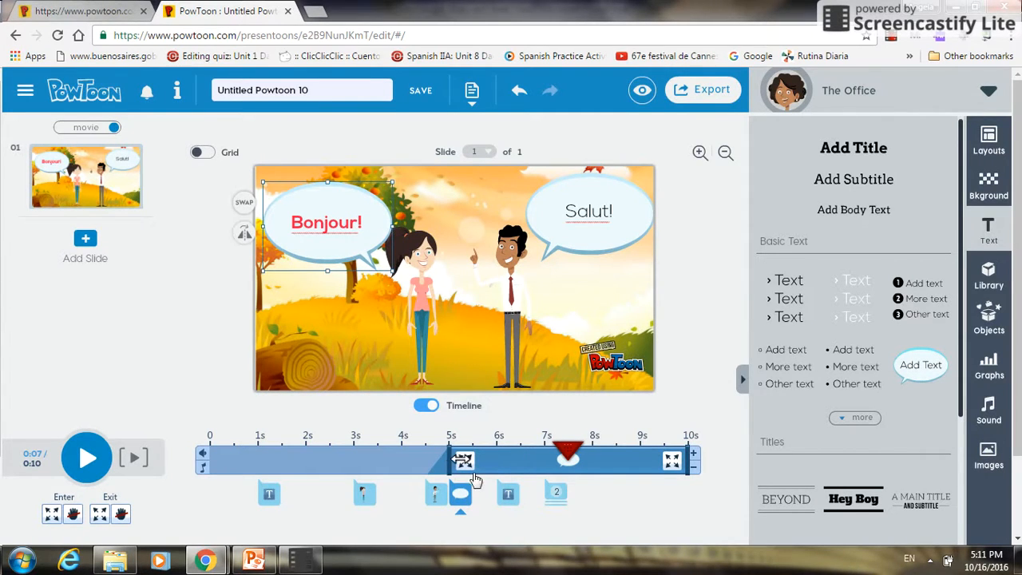
{"action": "left_click", "coordinate": [509, 495]}
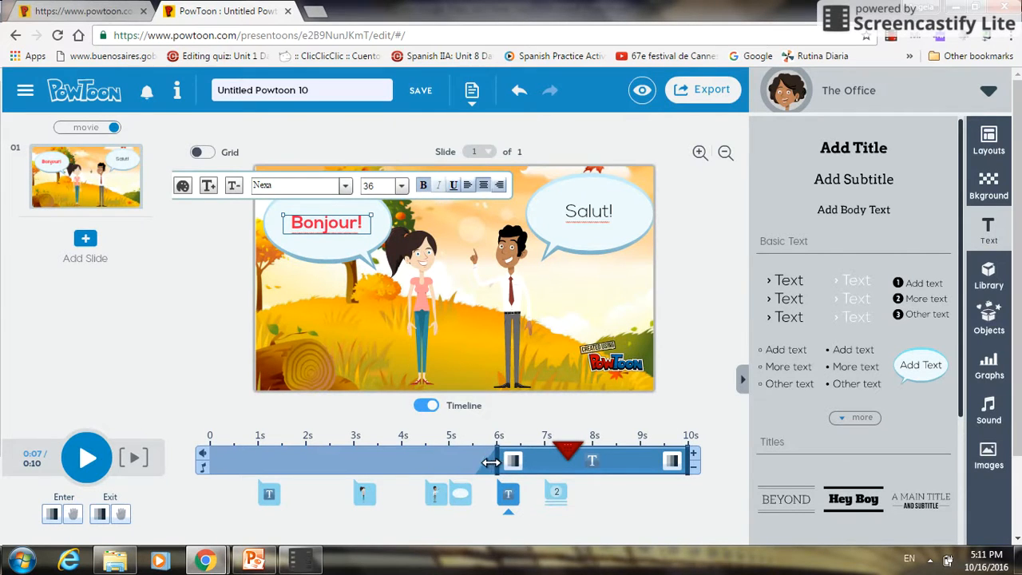
{"action": "left_click_drag", "start_coordinate": [490, 462], "coordinate": [451, 467]}
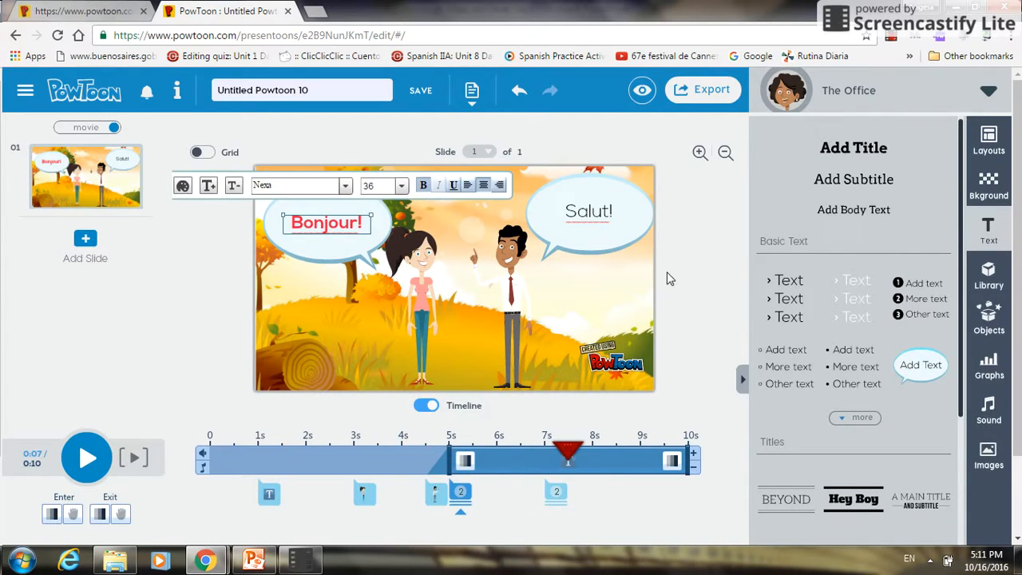
- Set the "Salut!" text and its speech bubble to start at 6 seconds, and replay the slide from 0 seconds
{"action": "left_click", "coordinate": [588, 211]}
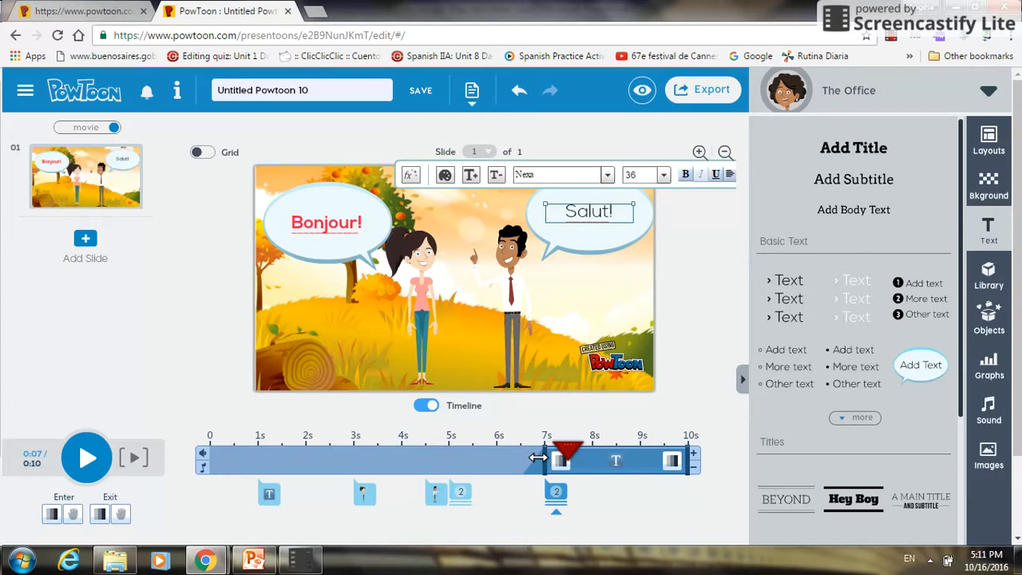
{"action": "left_click_drag", "start_coordinate": [537, 457], "coordinate": [498, 462]}
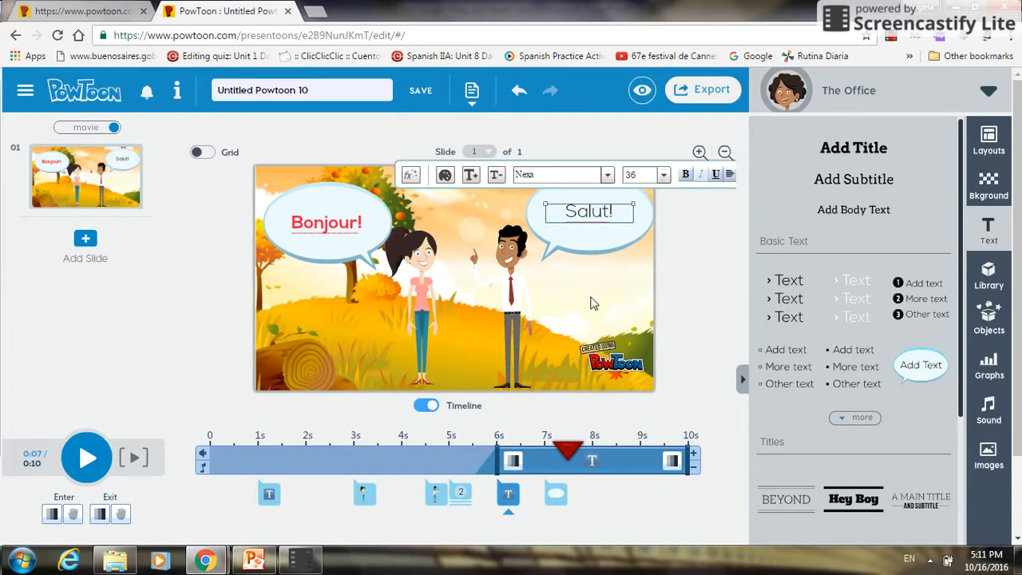
{"action": "double_click", "coordinate": [601, 210]}
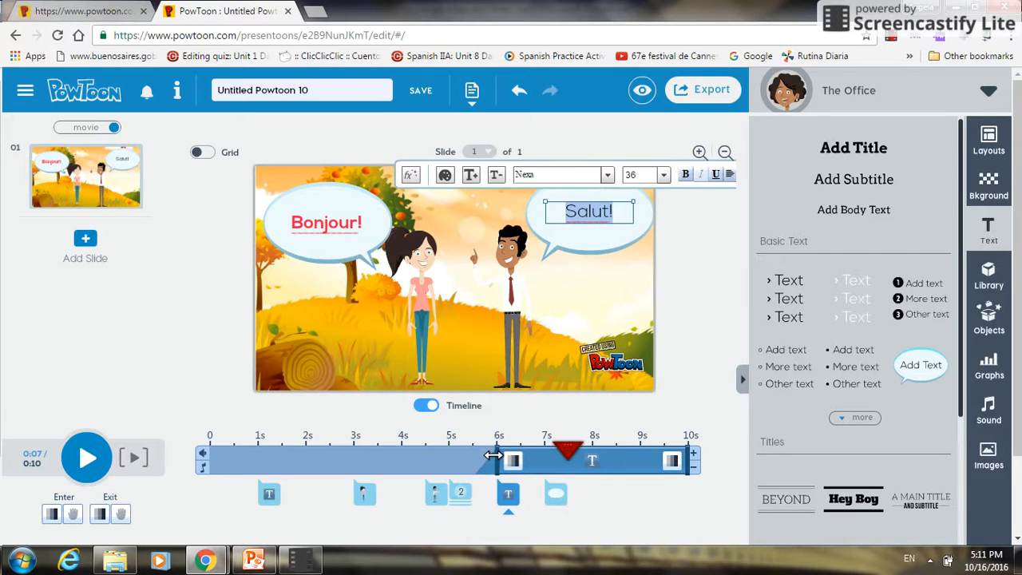
{"action": "left_click", "coordinate": [556, 497]}
{"action": "mouse_move", "coordinate": [546, 472]}
{"action": "left_mouse_down"}
{"action": "mouse_move", "coordinate": [484, 471]}
{"action": "mouse_move", "coordinate": [498, 471]}
{"action": "left_mouse_up"}
{"action": "left_click", "coordinate": [701, 350]}
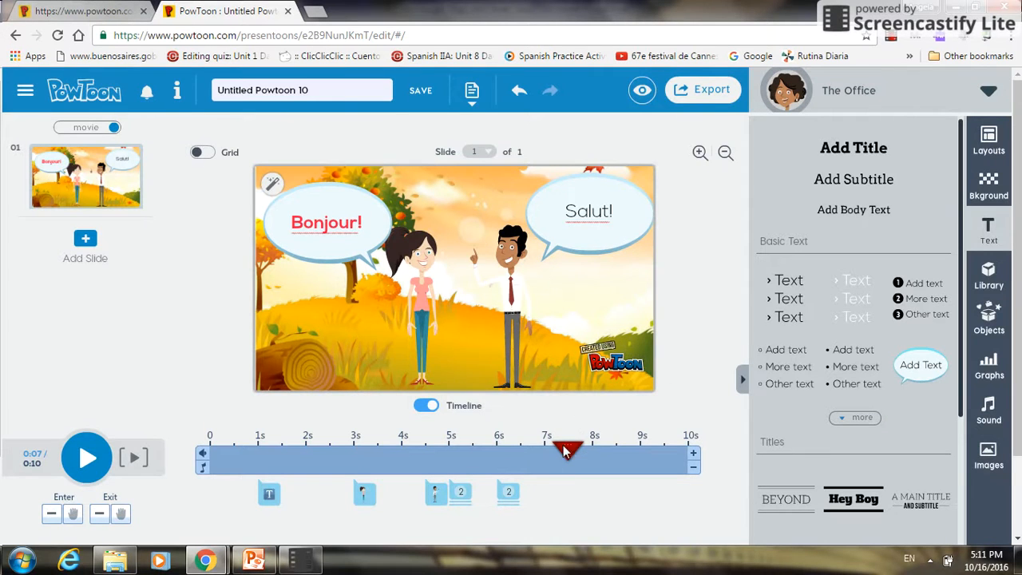
{"action": "left_click_drag", "start_coordinate": [569, 453], "coordinate": [210, 451]}
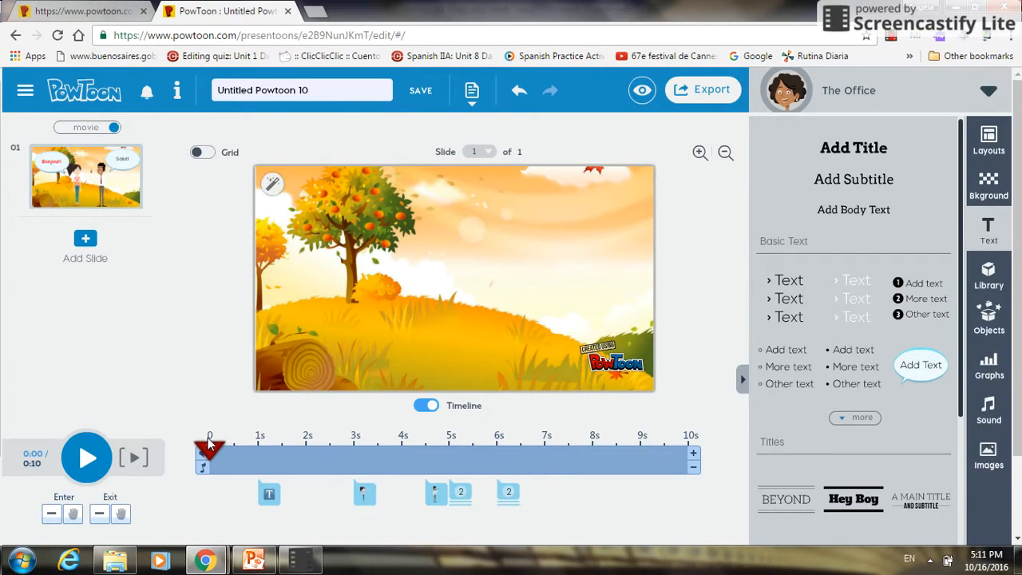
{"action": "left_click", "coordinate": [87, 458]}
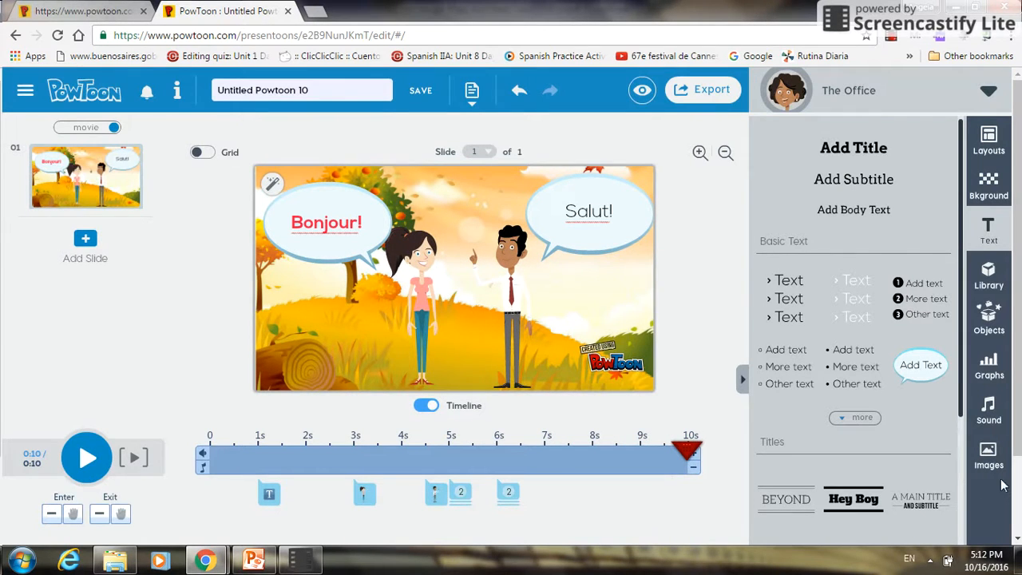
- Open the Sound Manager for the sound track and filter the music list to the Happy genre
{"action": "left_click", "coordinate": [993, 415]}
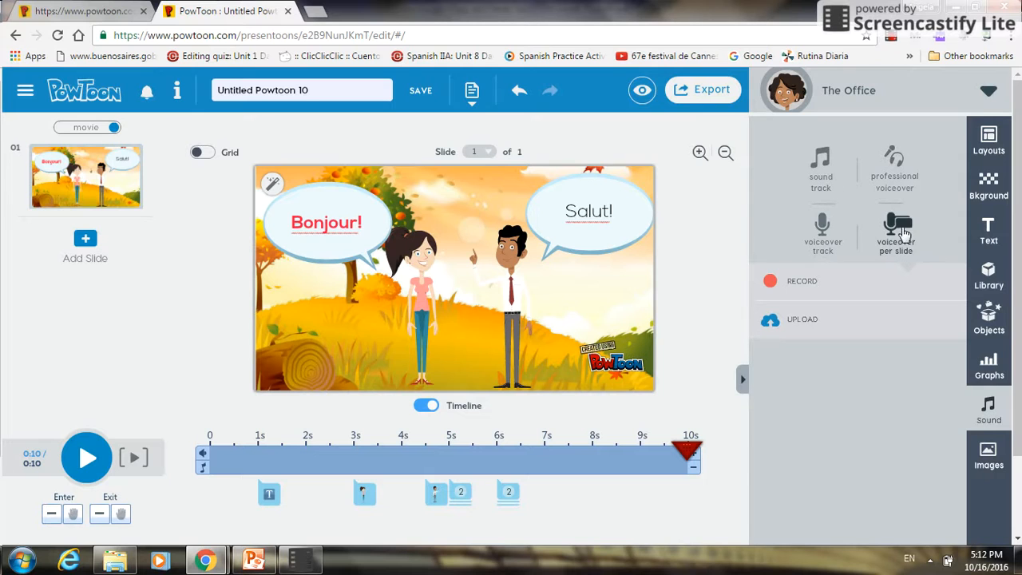
{"action": "left_click", "coordinate": [819, 177]}
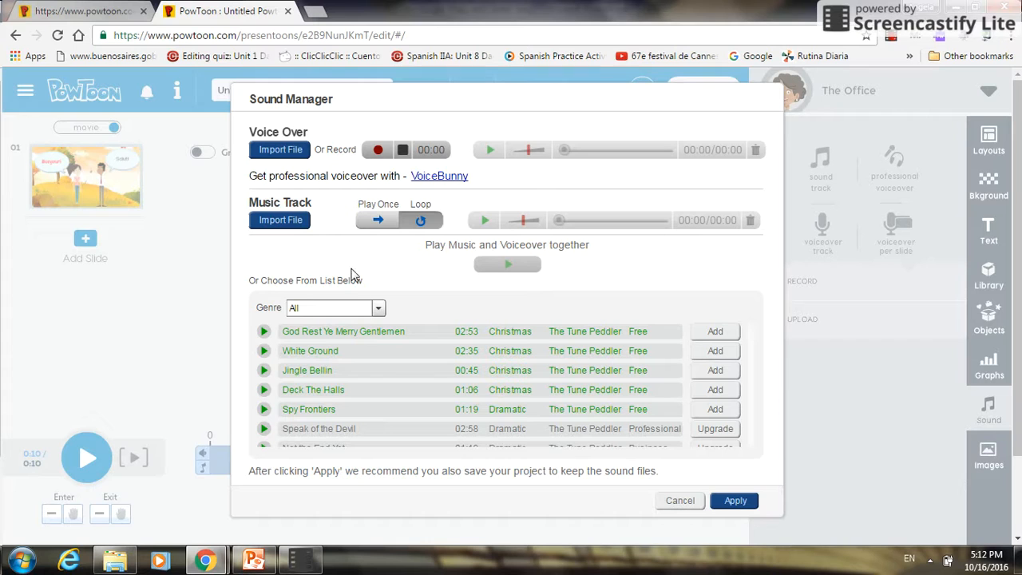
{"action": "left_click", "coordinate": [378, 308]}
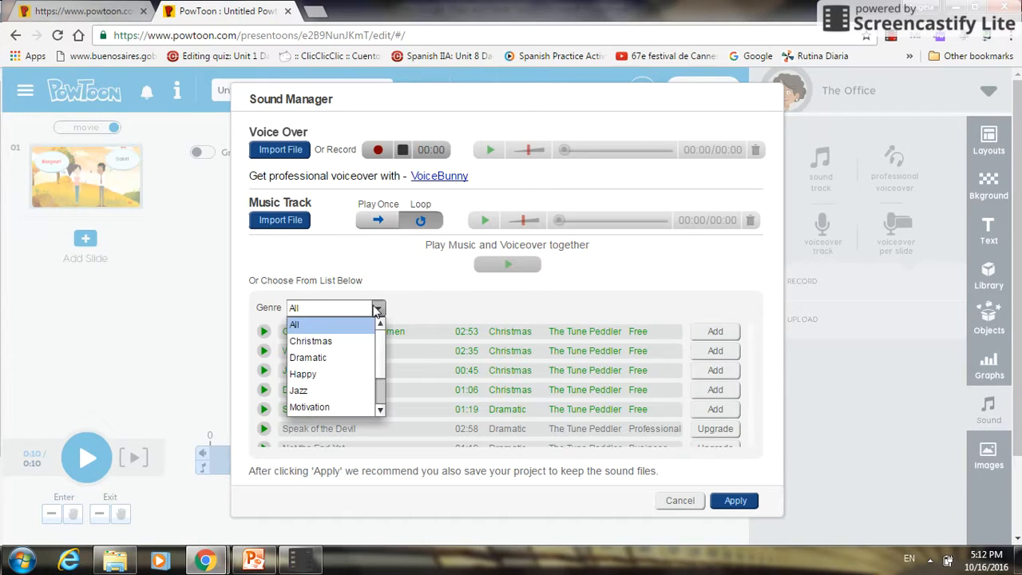
{"action": "left_click", "coordinate": [358, 376]}
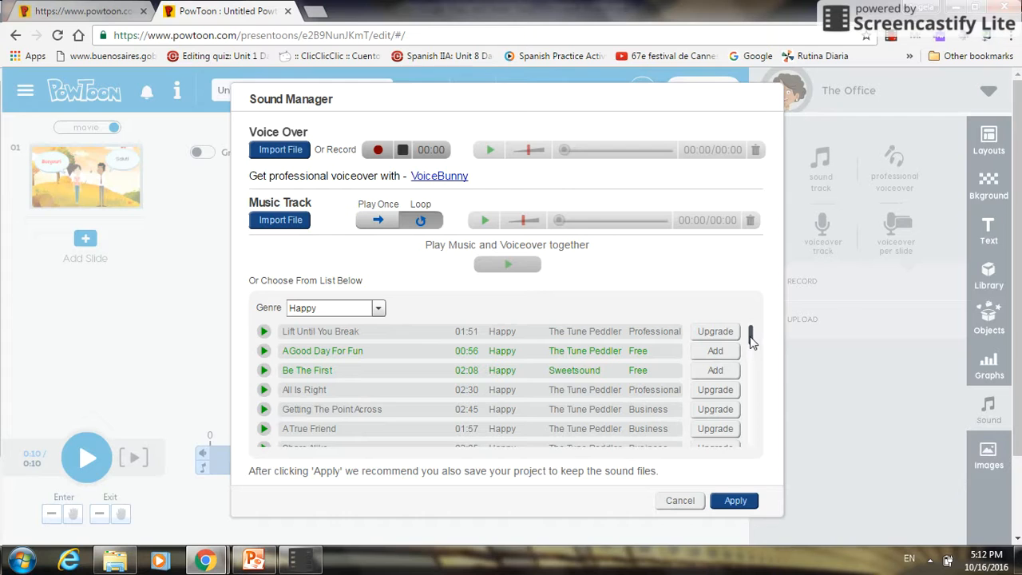
- Preview the free song "The Proposed", add it as the music track, and apply it to the project
{"action": "left_click_drag", "start_coordinate": [750, 339], "coordinate": [754, 359]}
{"action": "left_click", "coordinate": [262, 398]}
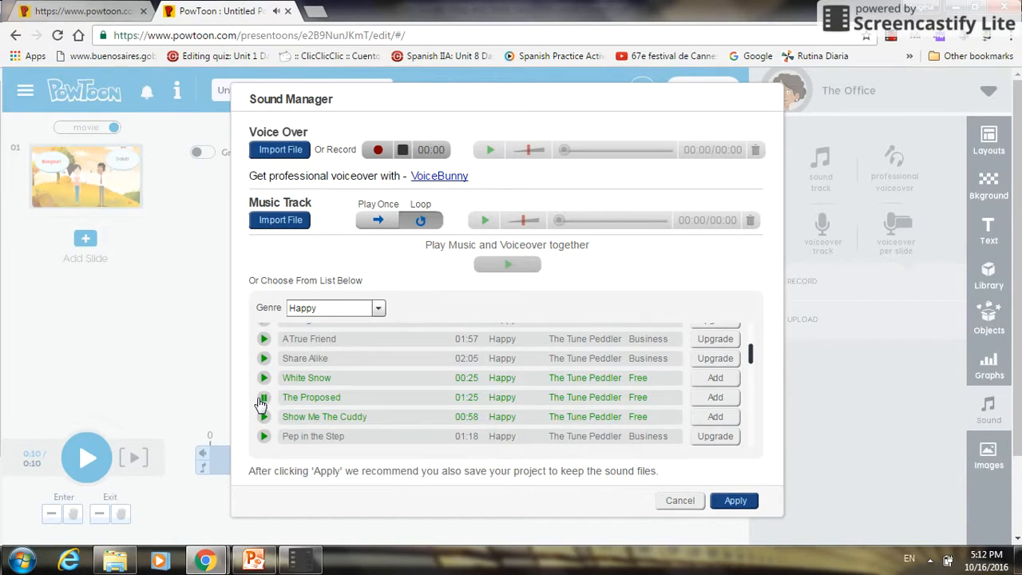
{"action": "left_click", "coordinate": [262, 400]}
{"action": "left_click", "coordinate": [727, 398]}
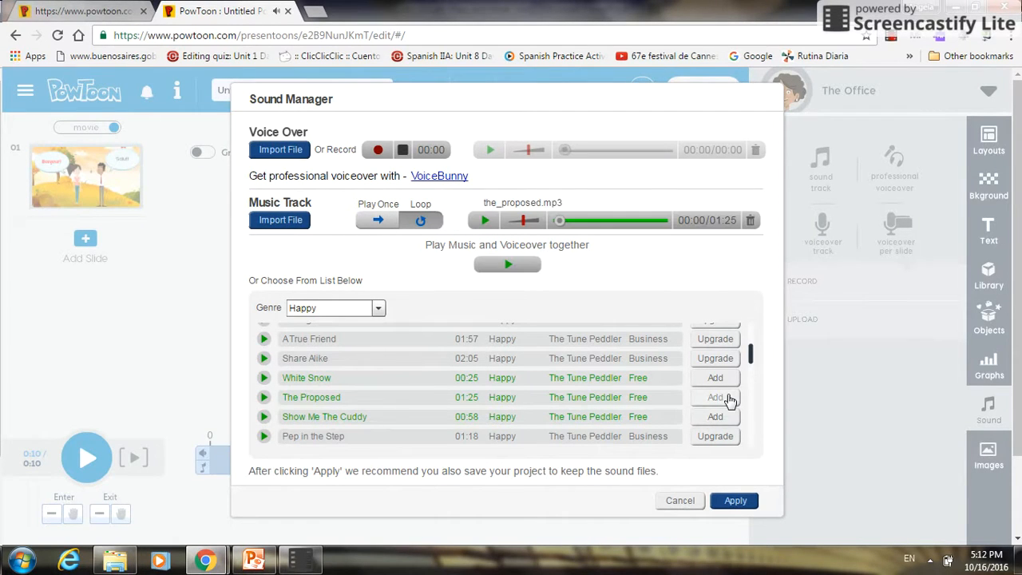
{"action": "left_click", "coordinate": [736, 500]}
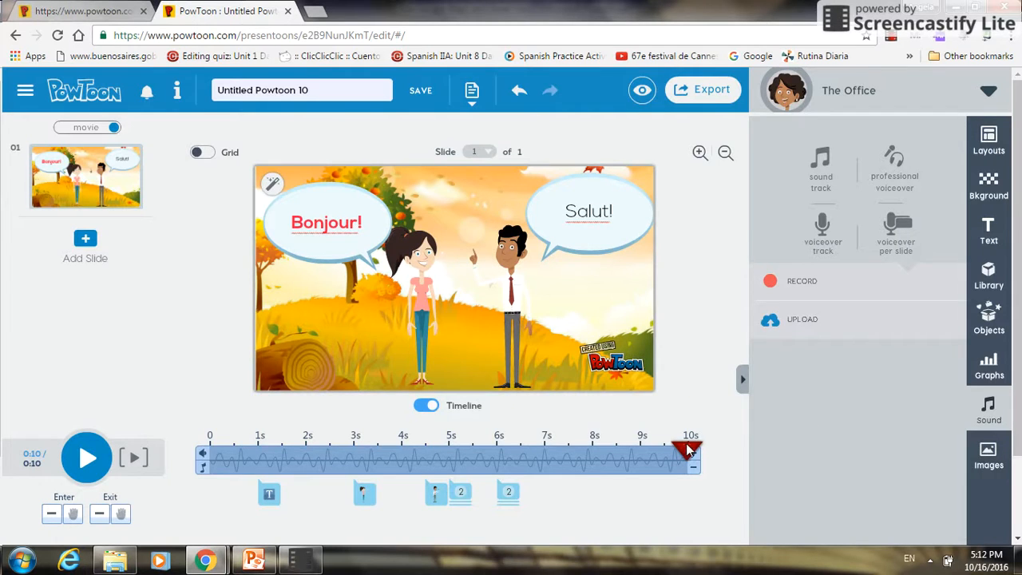
- Play the slide from the beginning to check it with the music, pausing near the end, and return the playhead to 0 seconds
{"action": "left_click", "coordinate": [517, 455]}
{"action": "left_click", "coordinate": [209, 455]}
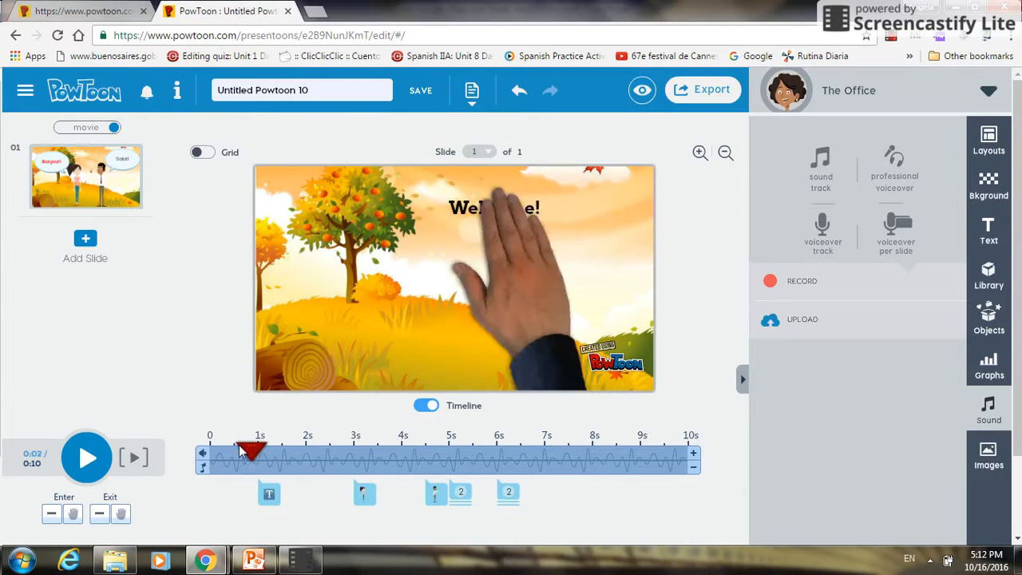
{"action": "left_click", "coordinate": [87, 456]}
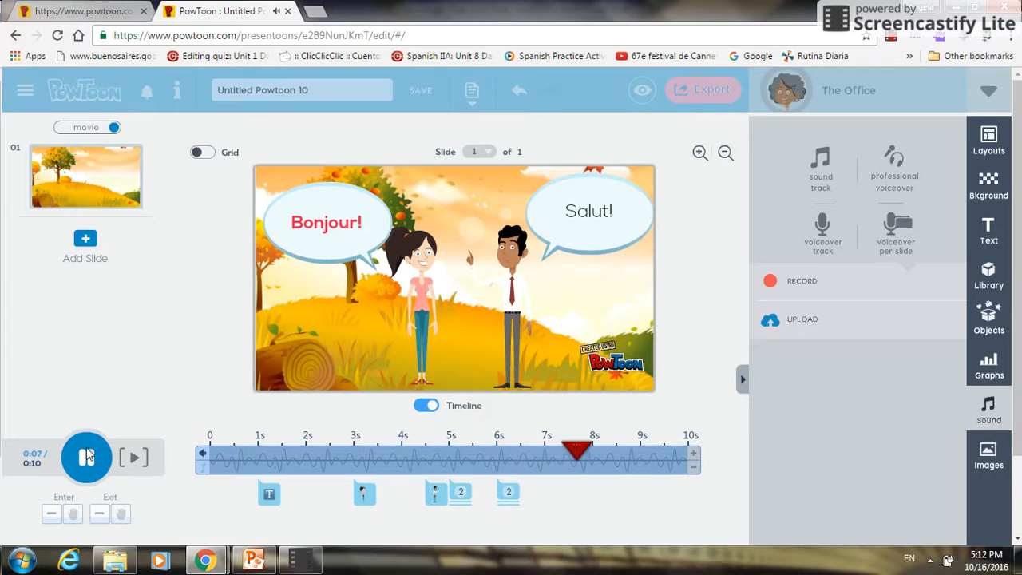
{"action": "left_click", "coordinate": [86, 456]}
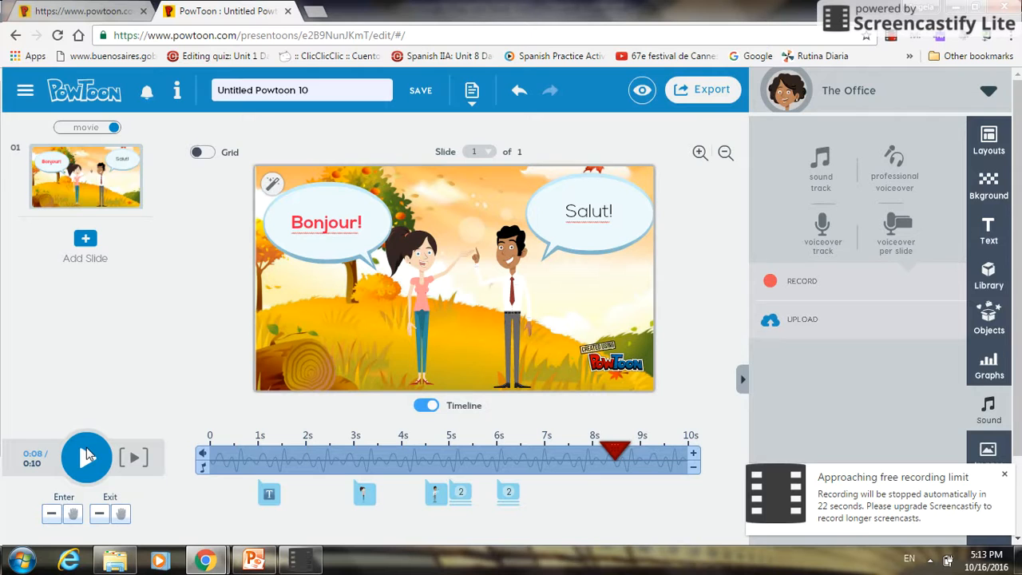
{"action": "left_click", "coordinate": [88, 471]}
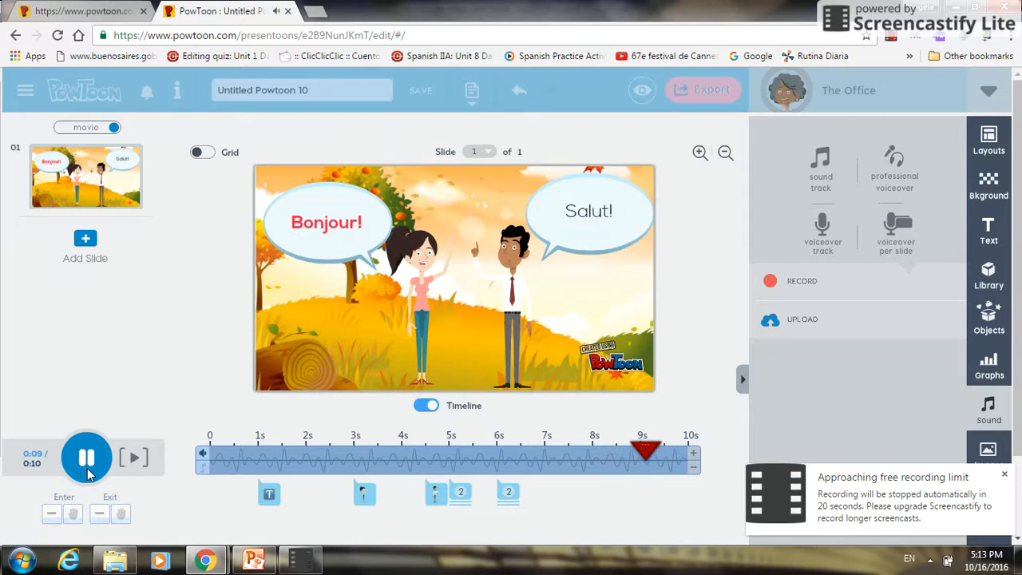
{"action": "left_click", "coordinate": [88, 471]}
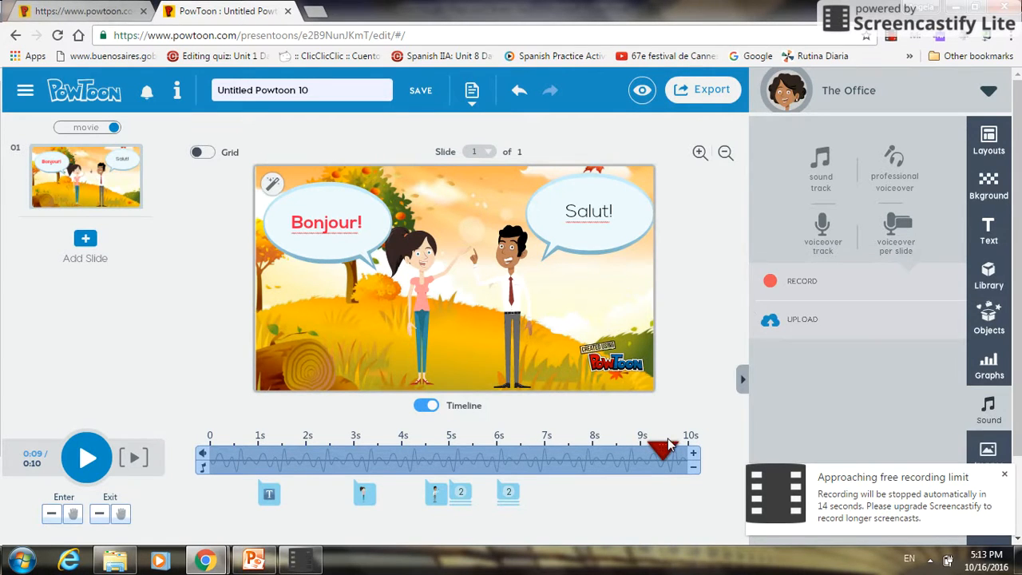
{"action": "left_click_drag", "start_coordinate": [668, 445], "coordinate": [155, 431]}
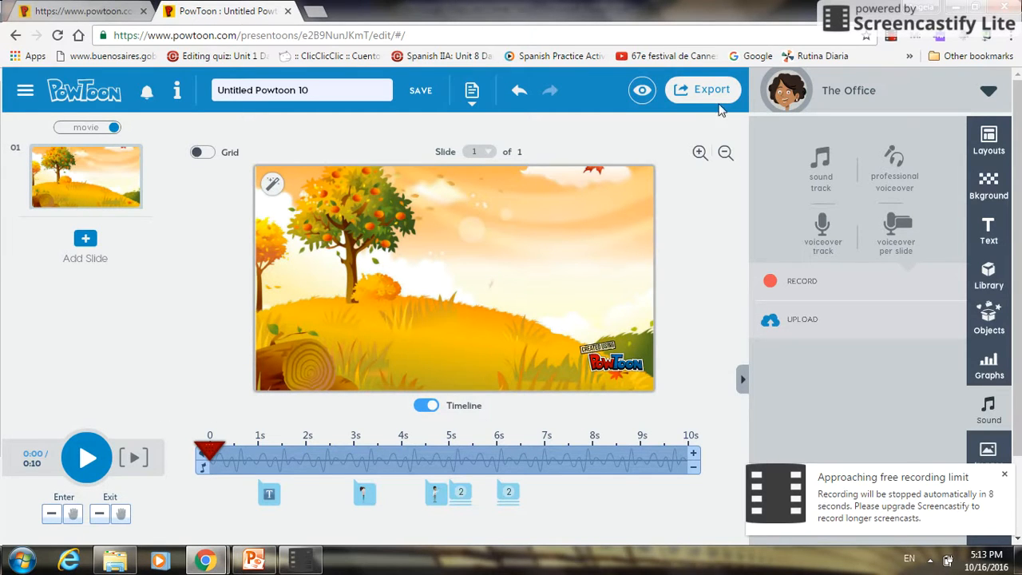
- Rename the Powtoon as "welcome" and open its export options
{"action": "left_click", "coordinate": [260, 100]}
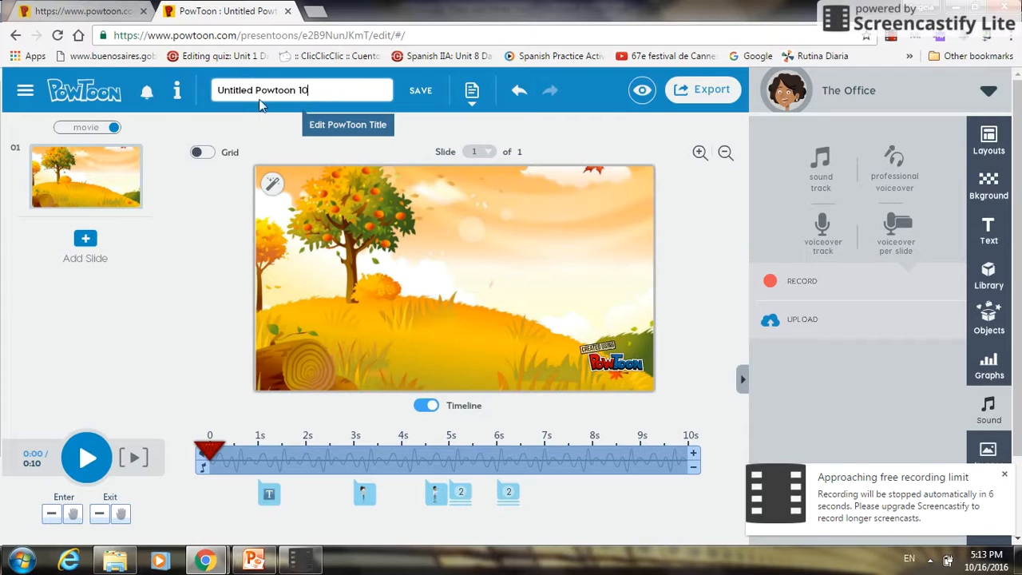
{"action": "key", "text": "ctrl+a"}
{"action": "type", "text": "we"}
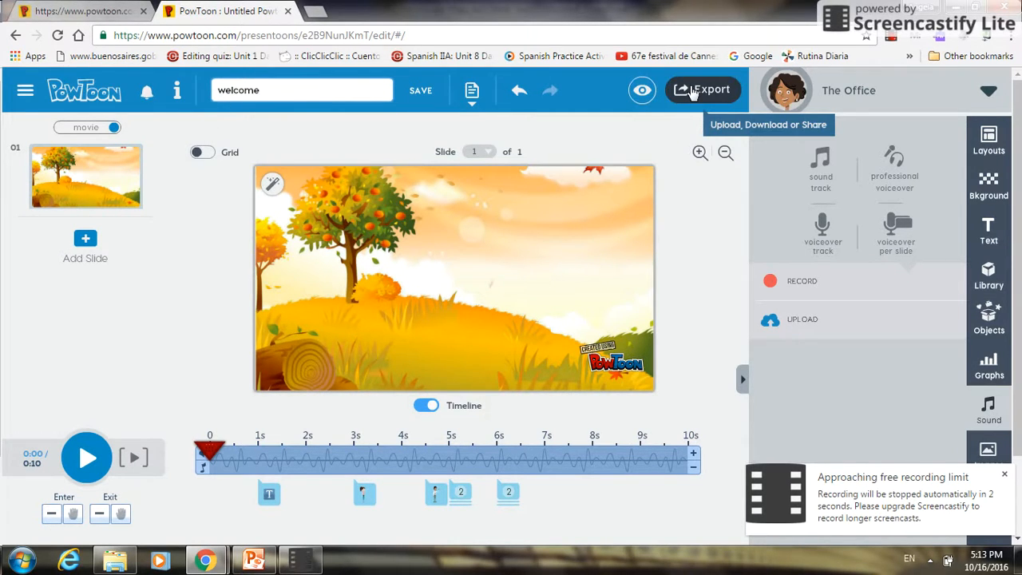
{"action": "key", "text": "Return"}
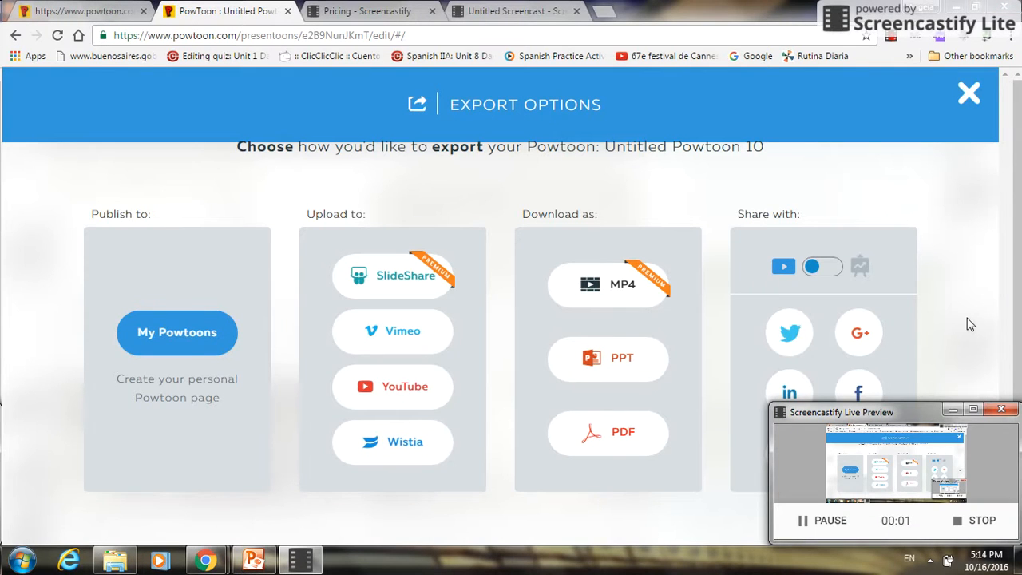
- Choose YouTube as the upload destination and continue to the video details with the authorized account and Public privacy
{"action": "left_click_drag", "start_coordinate": [1016, 211], "coordinate": [1021, 286]}
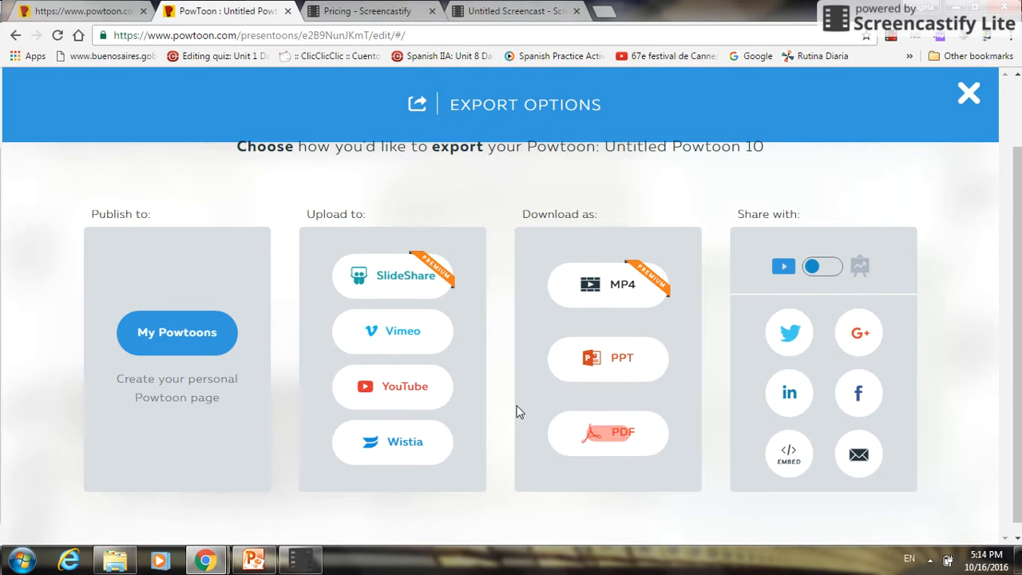
{"action": "left_click", "coordinate": [393, 398]}
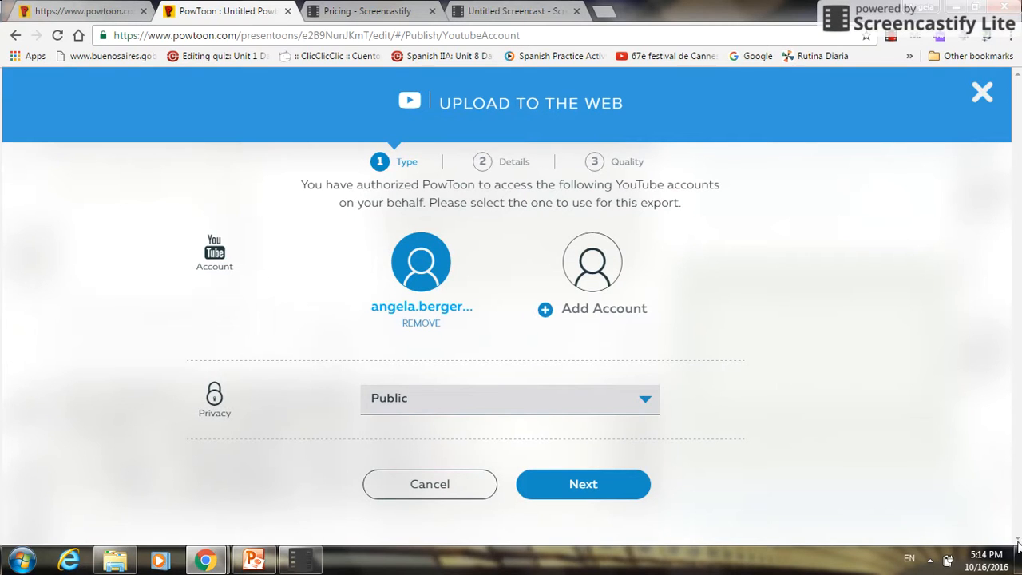
{"action": "left_click", "coordinate": [585, 485]}
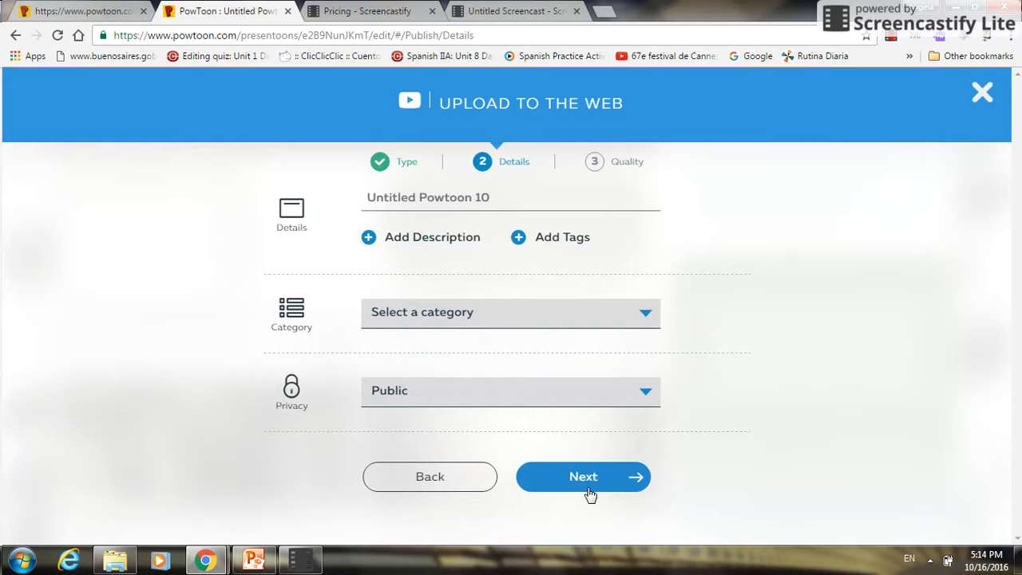
- Set the video's category to Education and upload the Powtoon with the watermark shown and Standard 480 quality
{"action": "left_click", "coordinate": [645, 313]}
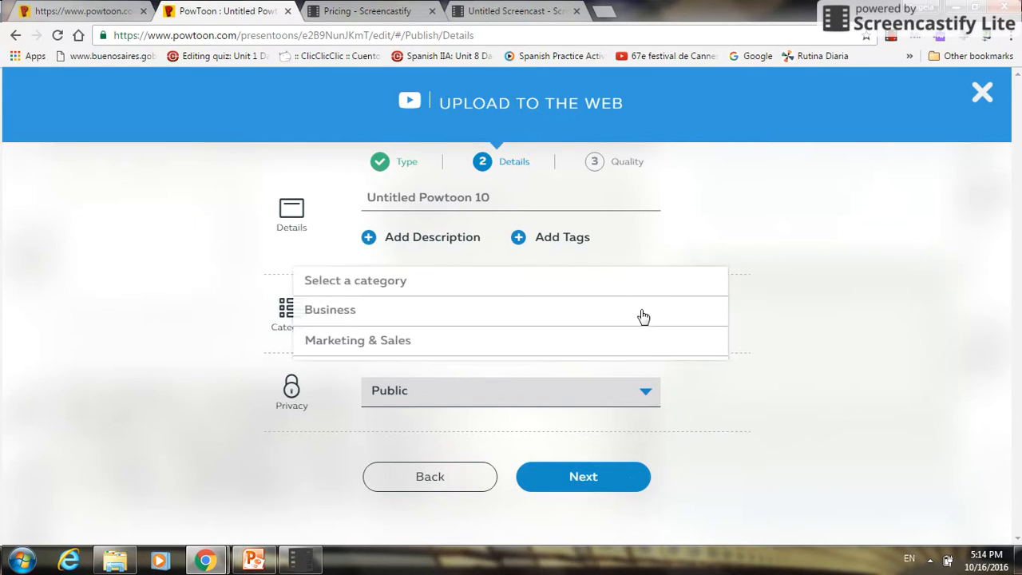
{"action": "left_click", "coordinate": [601, 358]}
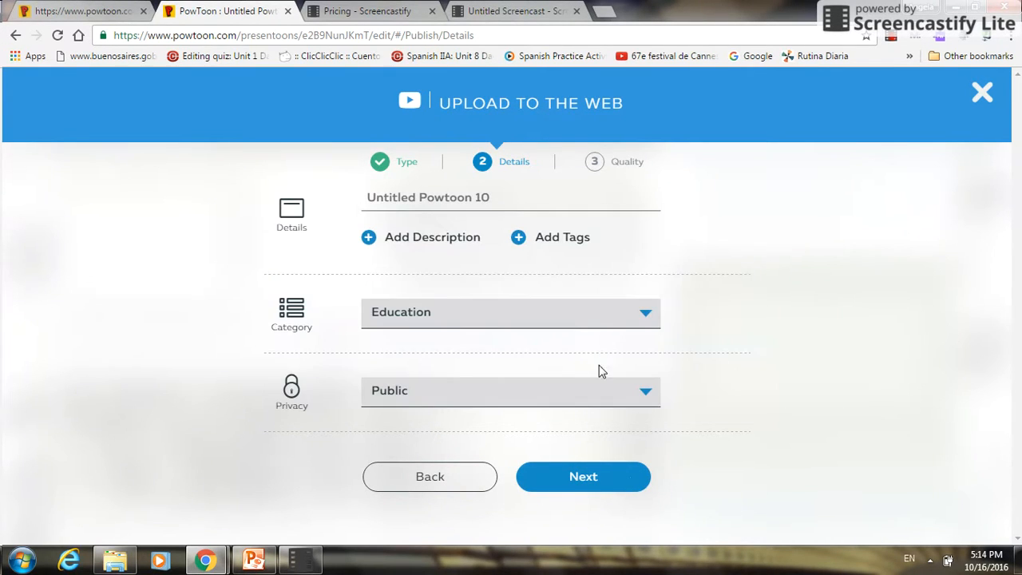
{"action": "left_click", "coordinate": [591, 476]}
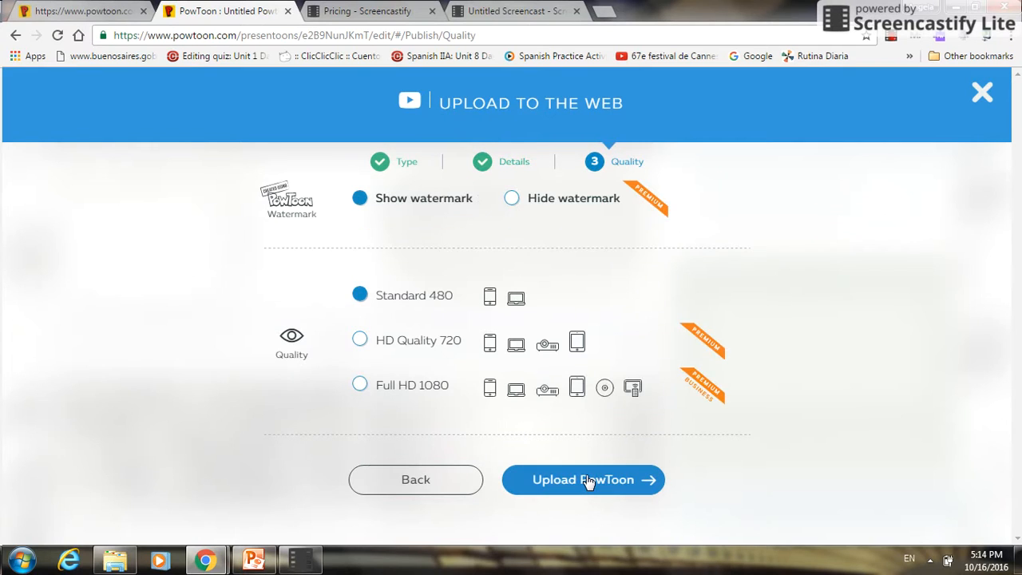
{"action": "left_click", "coordinate": [586, 480]}
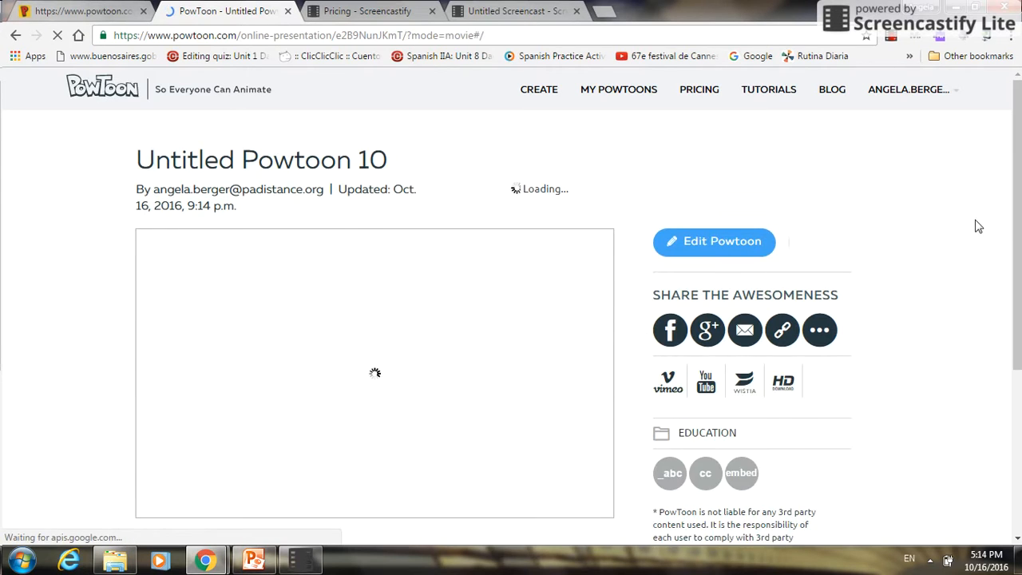
{"action": "left_click_drag", "start_coordinate": [1019, 254], "coordinate": [1019, 327]}
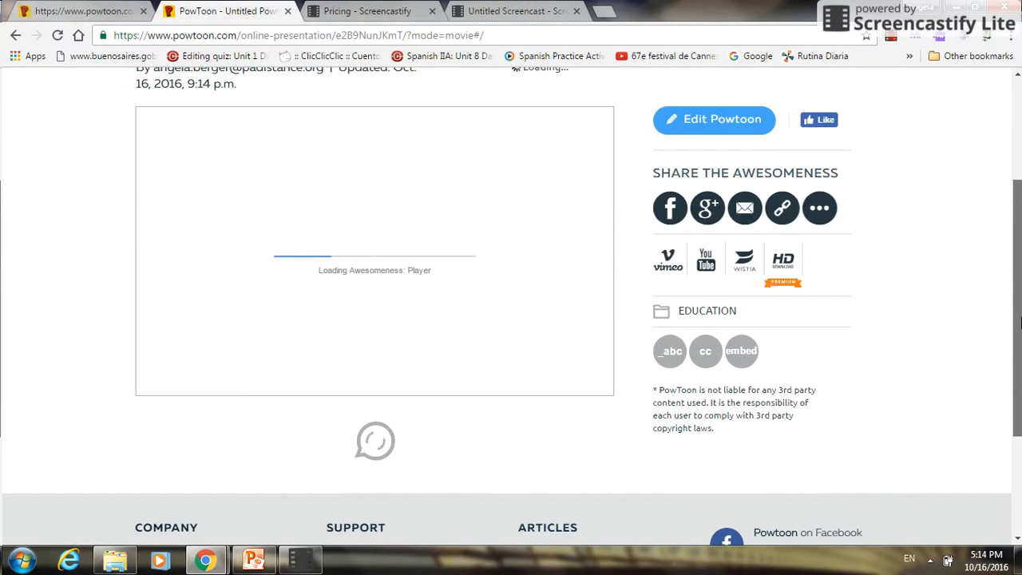